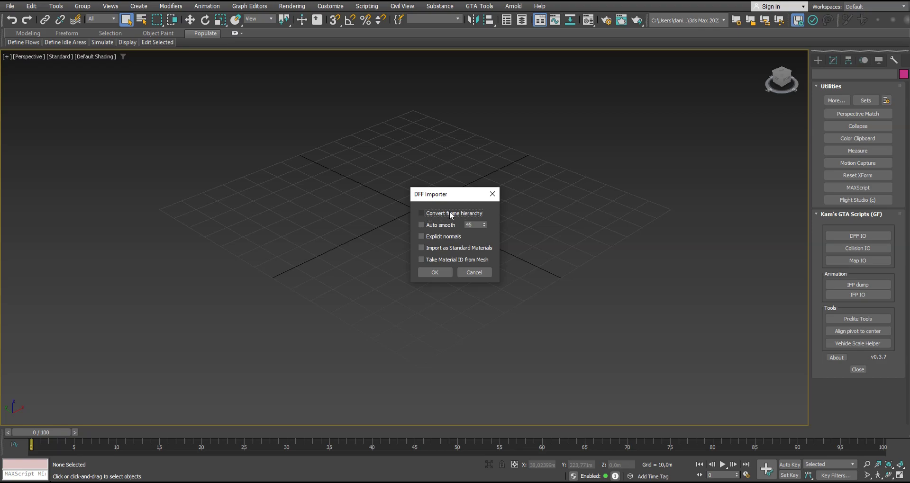
- Import the car-park ground DFF and select all of its mesh elements
left_click(448, 251)
left_click(434, 272)
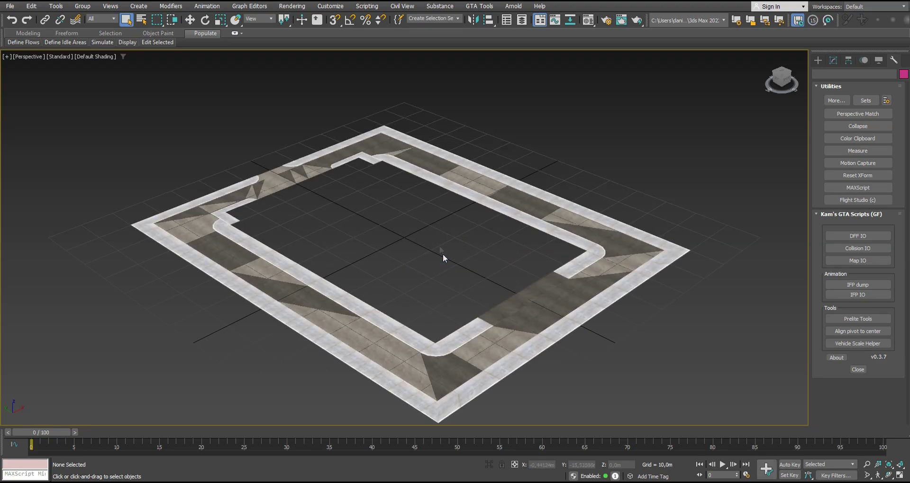
left_click(833, 62)
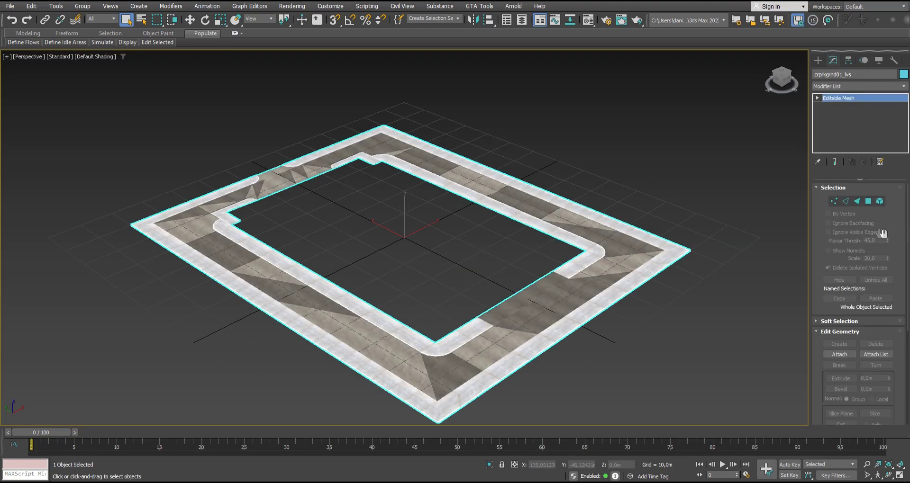
left_click(868, 201)
key("ctrl+a")
- Unify the ground's face normals, turn off Flip Normal Mode and clear the selection
scroll(908, 365, "down", 5)
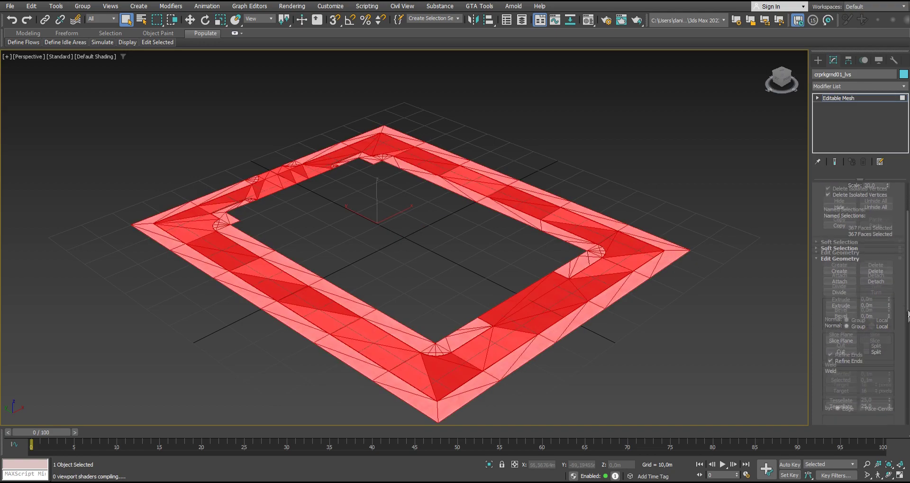
scroll(907, 372, "down", 2)
left_click(881, 314)
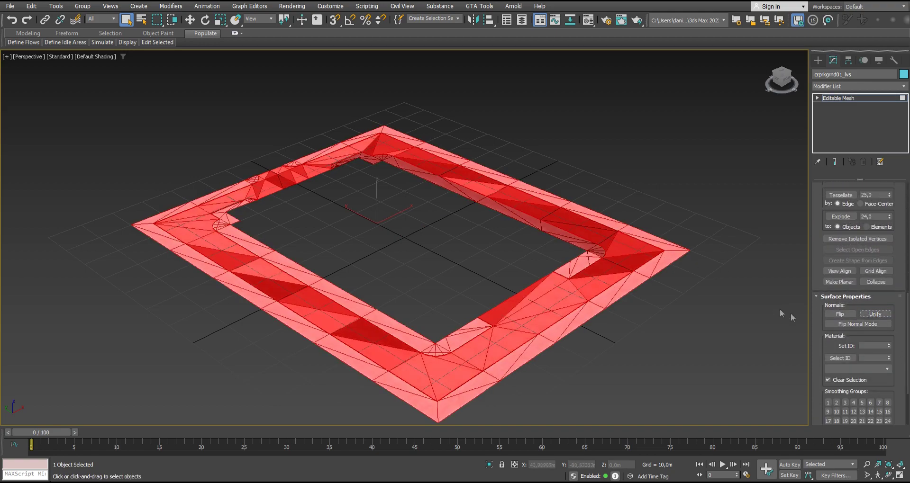
left_click(871, 317)
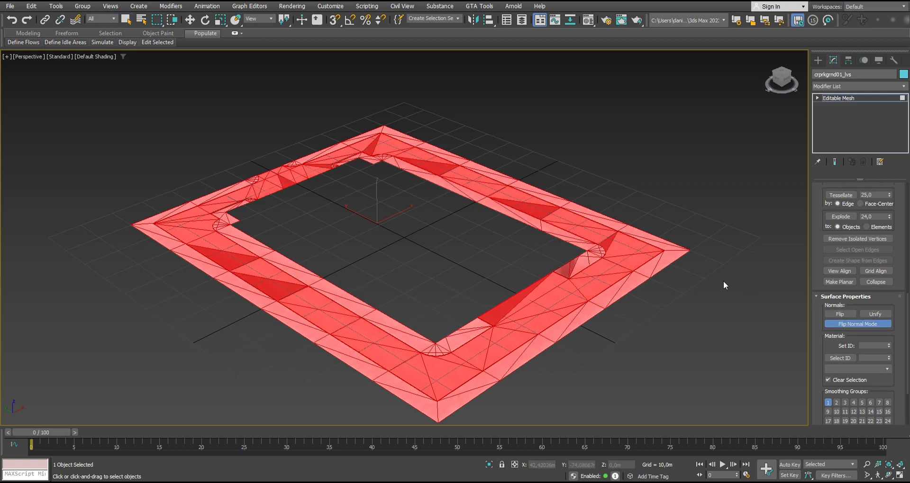
left_click(883, 323)
scroll(882, 284, "up", 3)
scroll(876, 214, "up", 3)
scroll(892, 189, "up", 2)
left_click(661, 212)
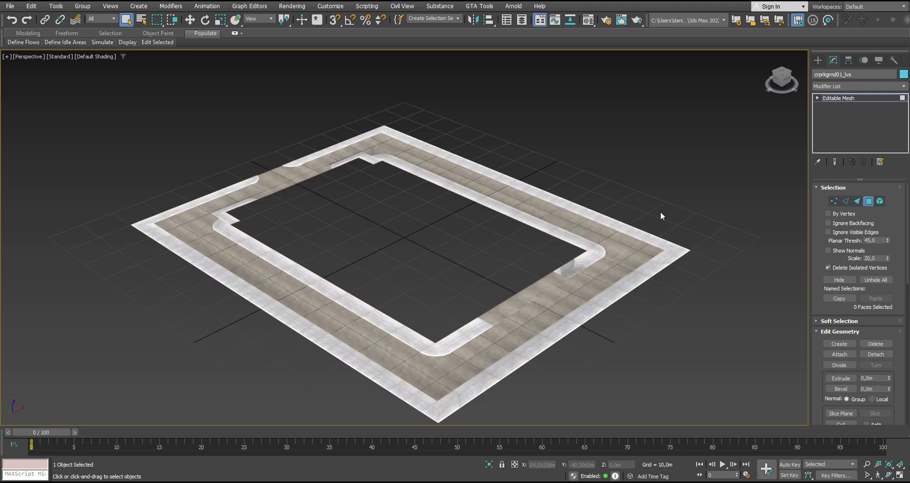
- From a top-down view in Face mode, begin selecting the inner paved strip faces
mouse_move(660, 212)
middle_mouse_down("alt")
mouse_move(590, 245)
mouse_move(758, 238)
middle_mouse_up("alt")
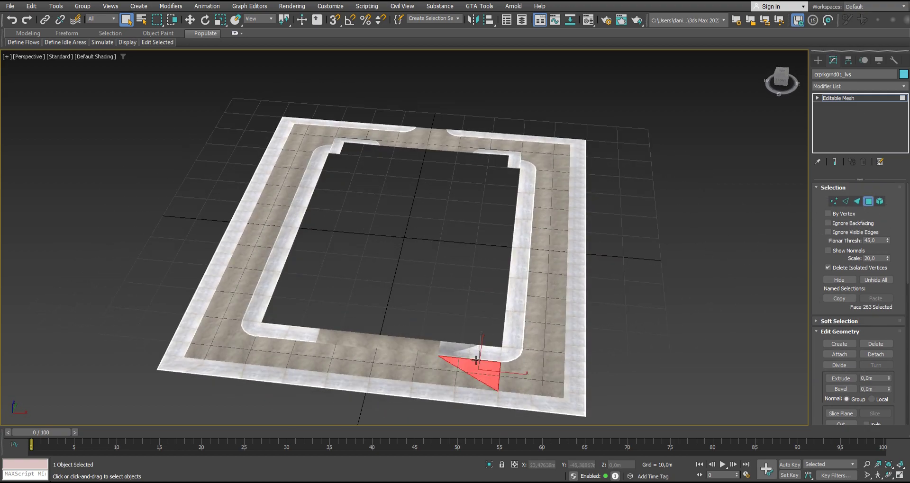
middle_click_drag(474, 360, 535, 390, "alt")
left_click(880, 205)
middle_click_drag(659, 322, 706, 295)
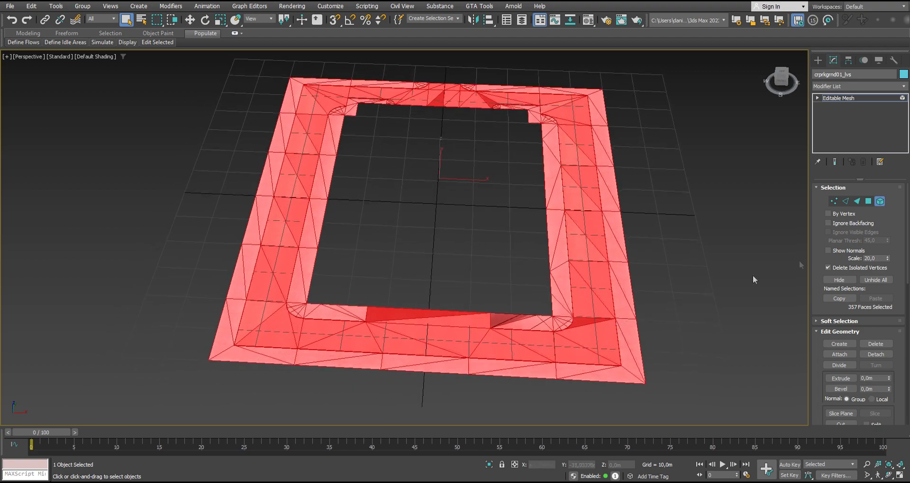
left_click(869, 201)
middle_click_drag(498, 199, 534, 213, "alt")
left_click(534, 213)
scroll(581, 263, "down", 3)
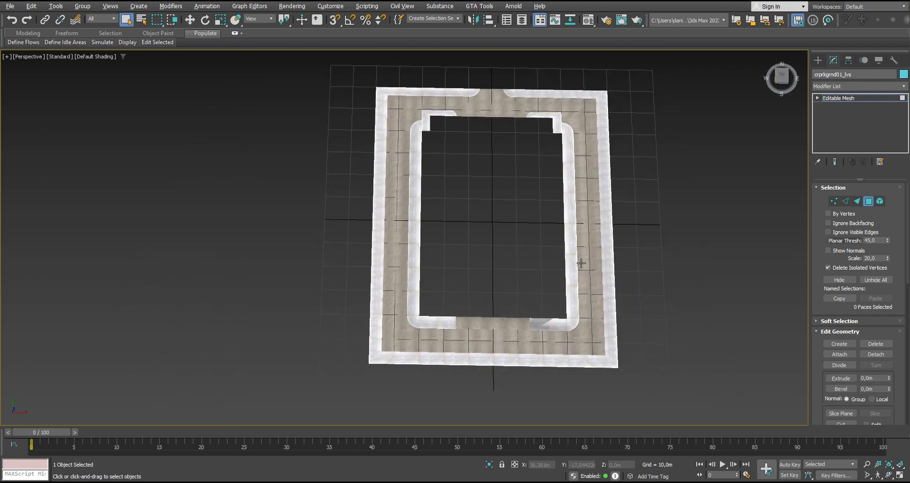
left_click_drag(646, 408, 642, 400)
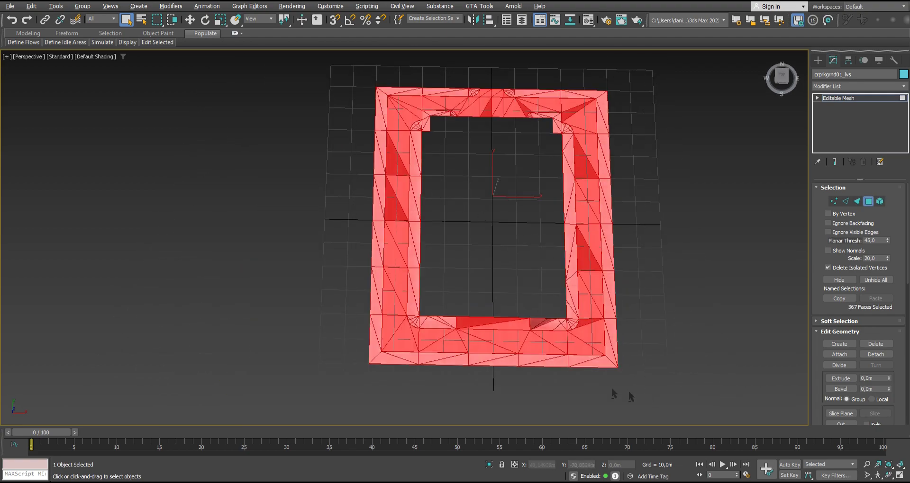
left_click_drag(376, 361, 370, 350, "alt")
left_click(406, 297)
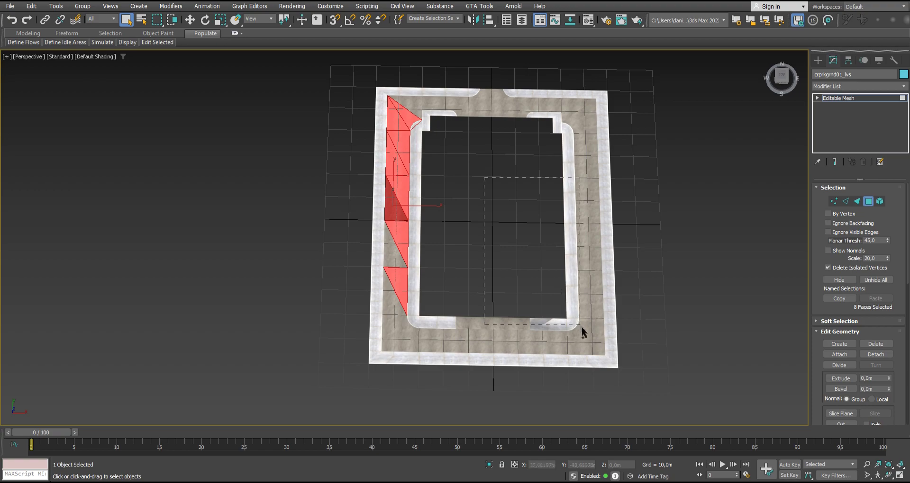
- Add the remaining paved strip faces around the frame and delete them
left_click_drag(593, 342, 593, 341, "ctrl")
left_click_drag(393, 351, 393, 351, "ctrl")
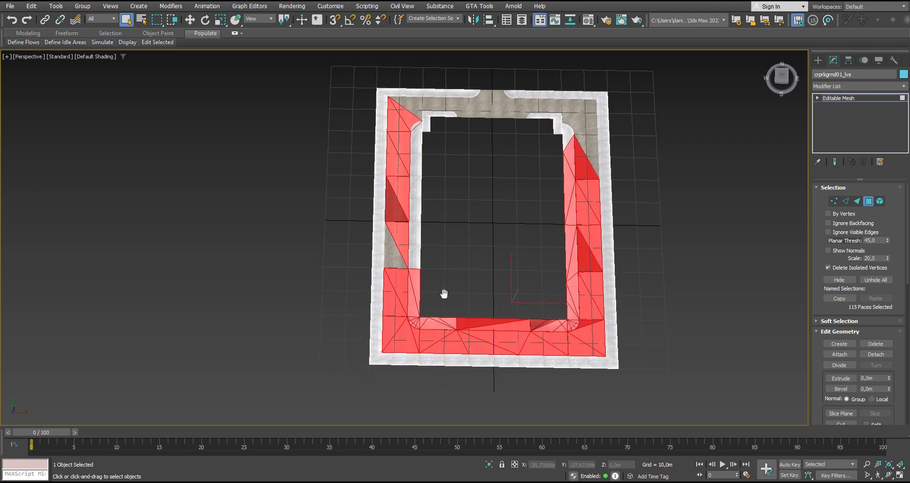
middle_click_drag(398, 174, 412, 256)
left_click_drag(409, 192, 408, 191, "ctrl")
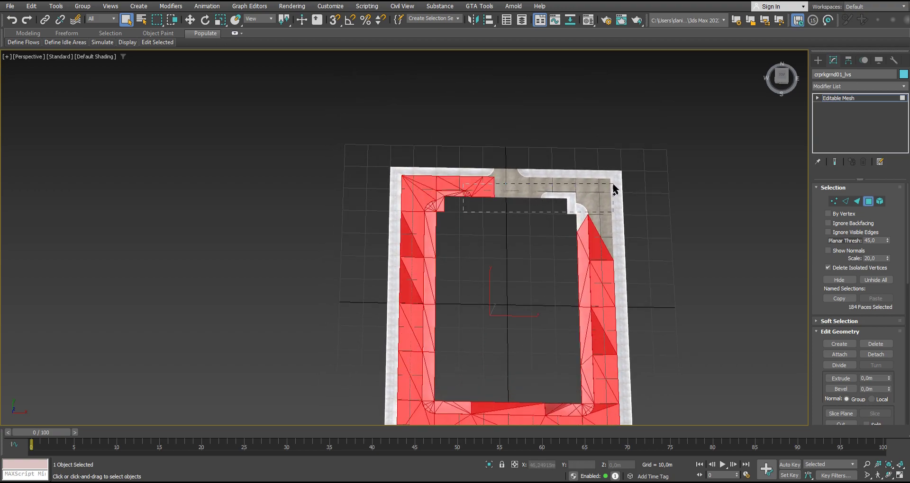
left_click_drag(614, 186, 613, 187, "ctrl")
mouse_move(529, 254)
middle_mouse_down()
mouse_move(496, 258)
mouse_move(468, 279)
mouse_move(468, 210)
mouse_move(395, 257)
middle_mouse_up()
key("Delete")
- Inspect the gap at the frame corner, picking a leftover triangle in the strip
scroll(468, 216, "up", 5)
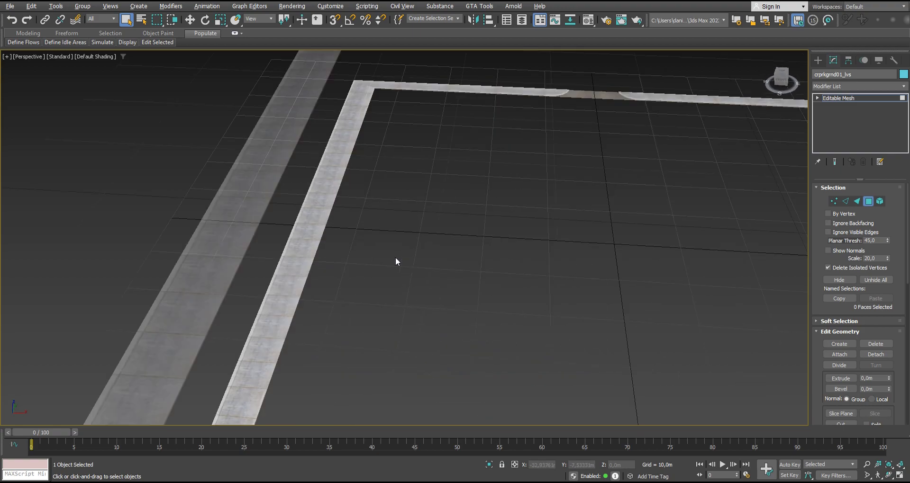
scroll(410, 219, "up", 5)
middle_click_drag(528, 340, 500, 255, "alt")
scroll(521, 275, "down", 3)
scroll(539, 297, "down", 3)
scroll(425, 323, "down", 2)
scroll(555, 335, "up", 5)
scroll(587, 339, "up", 2)
left_click(607, 320)
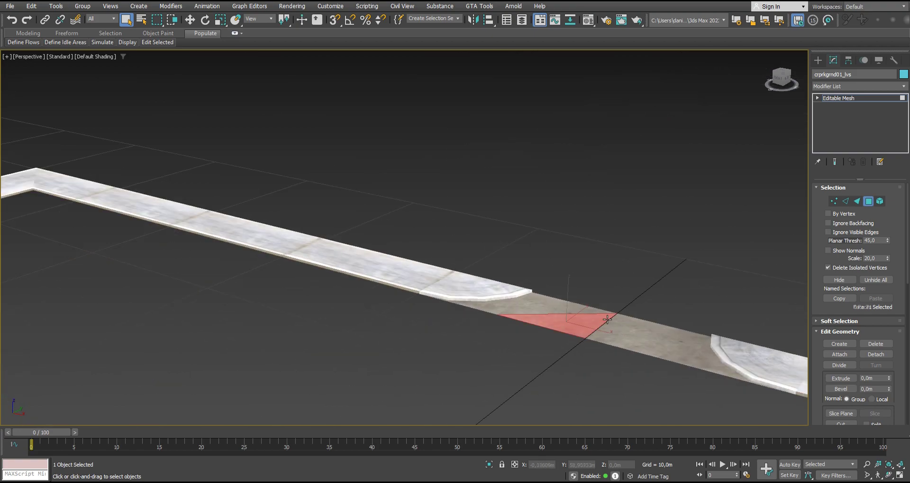
middle_click_drag(634, 374, 690, 399, "alt")
scroll(614, 300, "down", 3)
scroll(615, 299, "down", 2)
- Leave sub-object mode and choose the Plane primitive
left_click(834, 98)
left_click(818, 60)
left_click(880, 172)
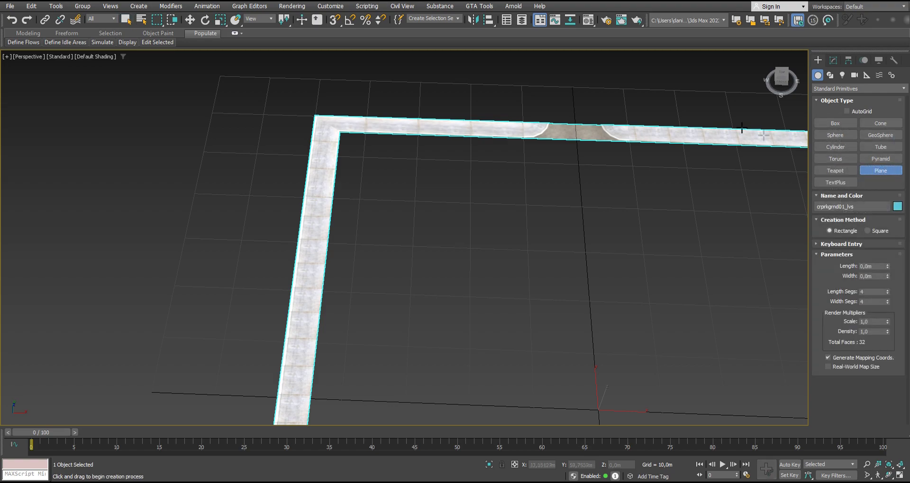
- Turn on snapping and start the Plane primitive tool
right_click(335, 22)
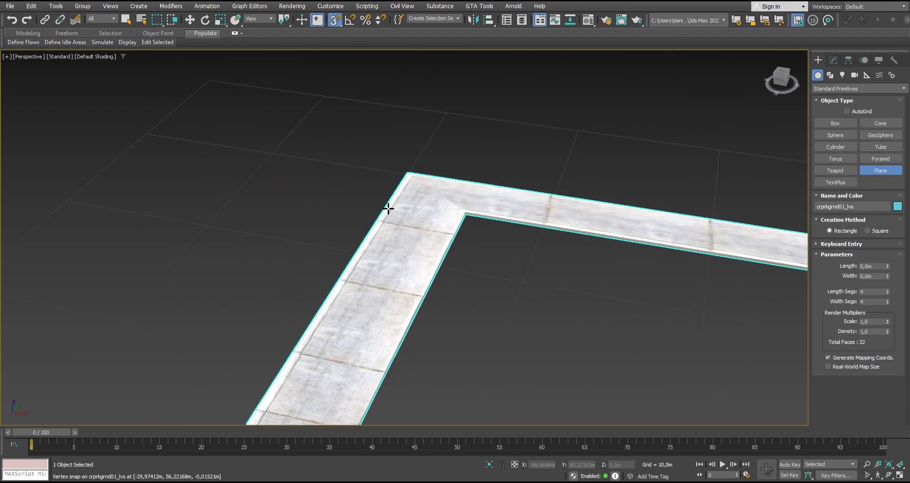
scroll(510, 216, "up", 2)
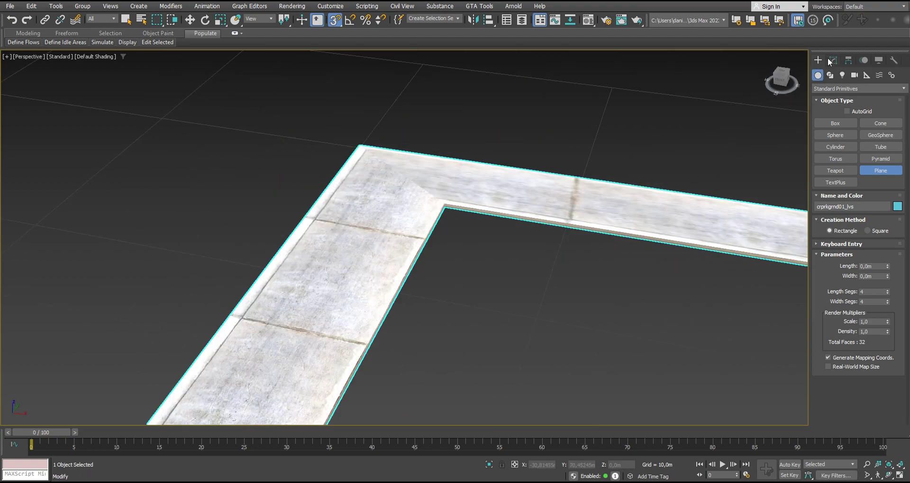
left_click(833, 60)
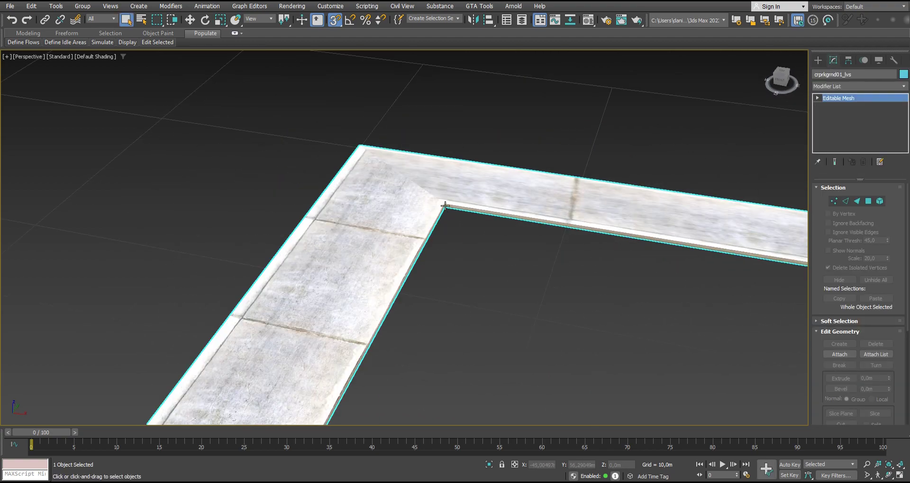
left_click_drag(443, 213, 486, 288)
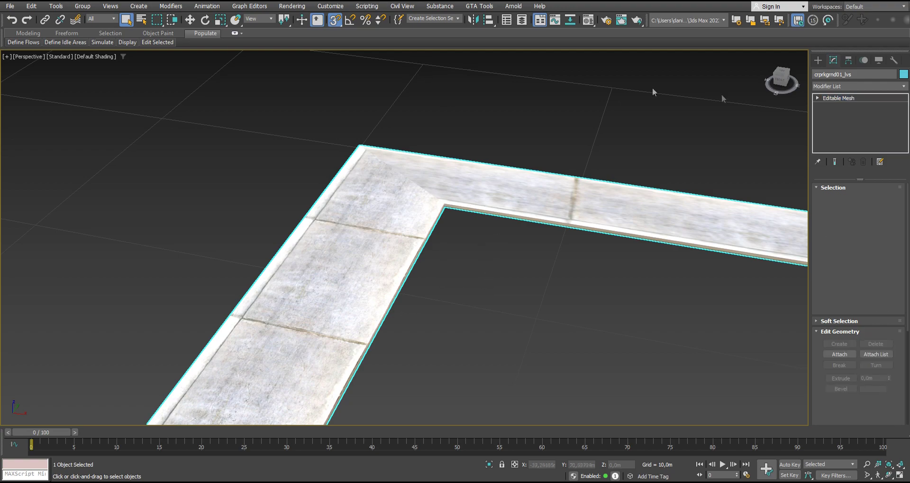
left_click(818, 60)
left_click(869, 172)
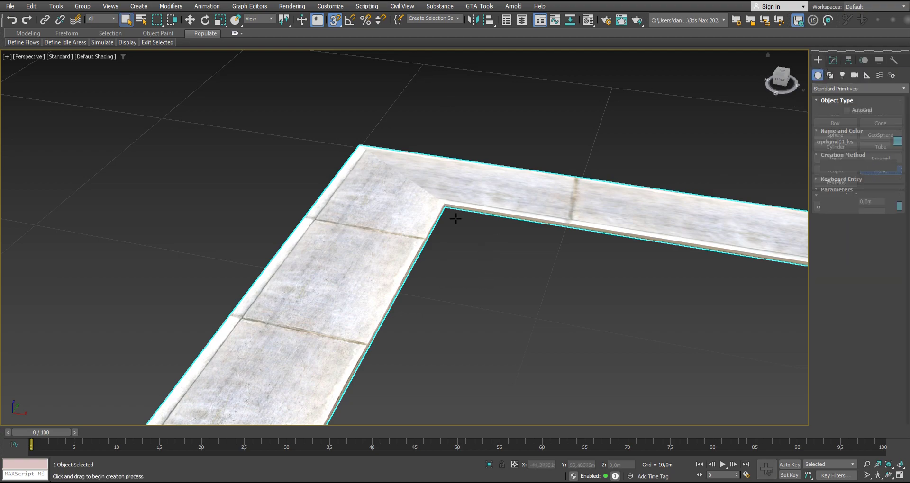
- Draw a plane snapped between opposite inner frame corners, about 111.23 × 89.99 m
left_click_drag(444, 207, 498, 263)
scroll(485, 282, "down", 3)
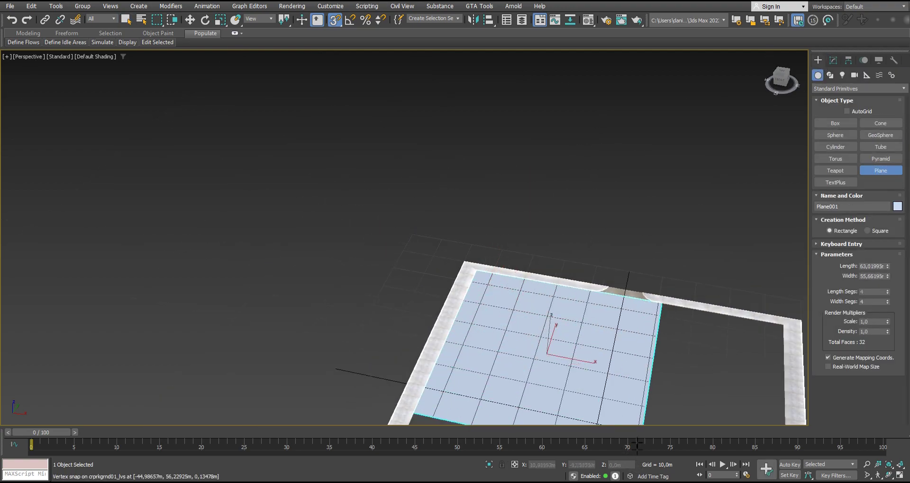
scroll(474, 279, "down", 8)
left_click_drag(486, 282, 453, 276)
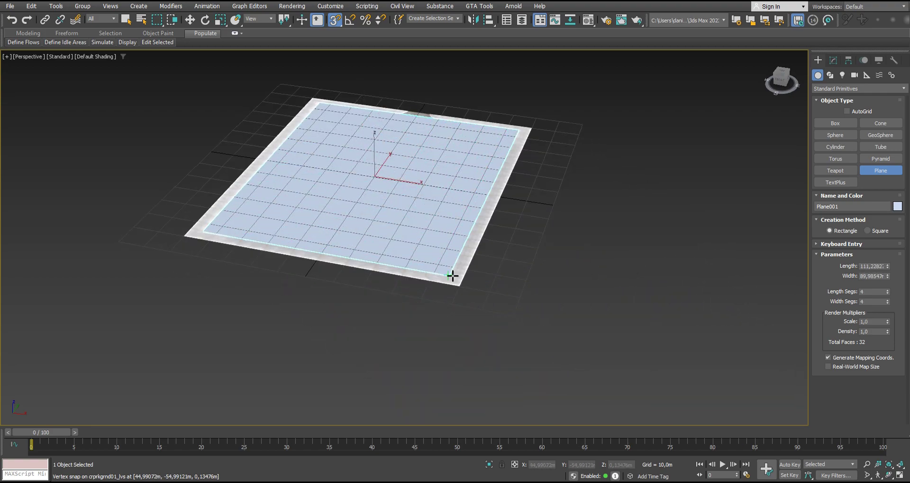
mouse_move(447, 276)
middle_mouse_down("alt")
mouse_move(501, 276)
mouse_move(459, 236)
middle_mouse_up("alt")
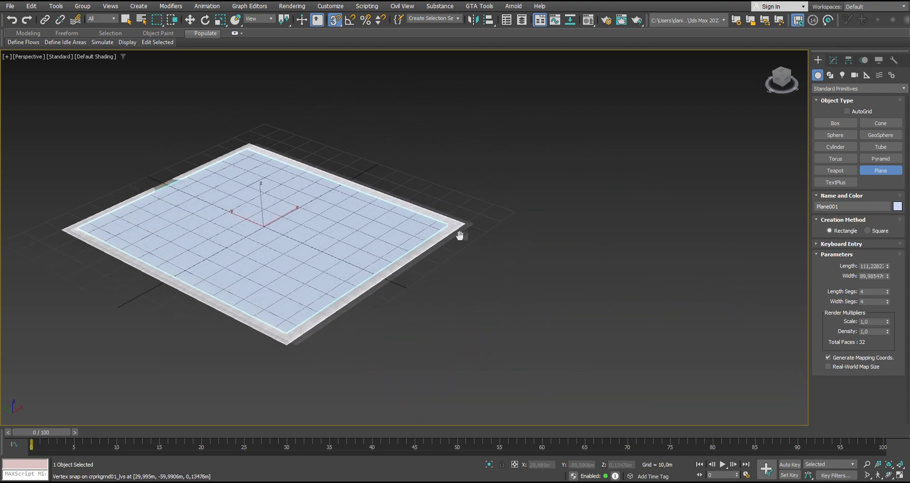
scroll(455, 180, "up", 5)
mouse_move(450, 126)
middle_mouse_down("alt")
mouse_move(435, 195)
mouse_move(455, 189)
middle_mouse_up("alt")
scroll(458, 189, "up", 3)
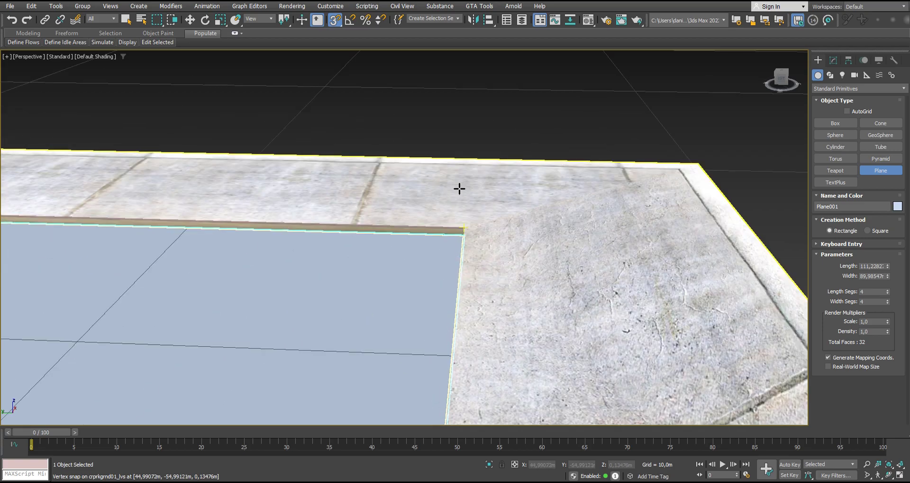
scroll(462, 213, "up", 3)
scroll(464, 239, "down", 5)
- Switch to Move and inspect how the new plane meets the frame edges
mouse_move(453, 207)
middle_mouse_down()
mouse_move(365, 158)
mouse_move(437, 239)
middle_mouse_up()
scroll(169, 207, "up", 3)
scroll(325, 203, "up", 3)
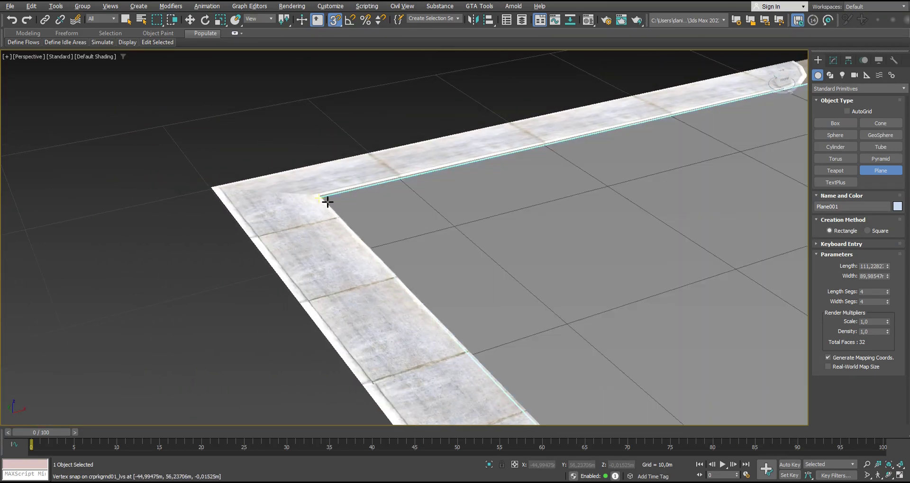
scroll(331, 195, "up", 3)
scroll(367, 208, "up", 2)
scroll(367, 208, "down", 4)
scroll(503, 195, "down", 3)
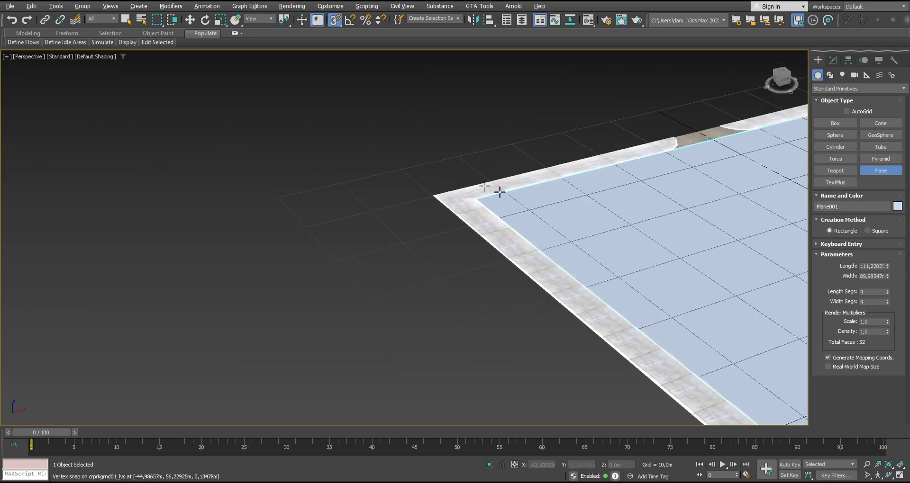
left_click(189, 20)
scroll(313, 155, "down", 3)
scroll(609, 223, "down", 3)
scroll(474, 213, "up", 3)
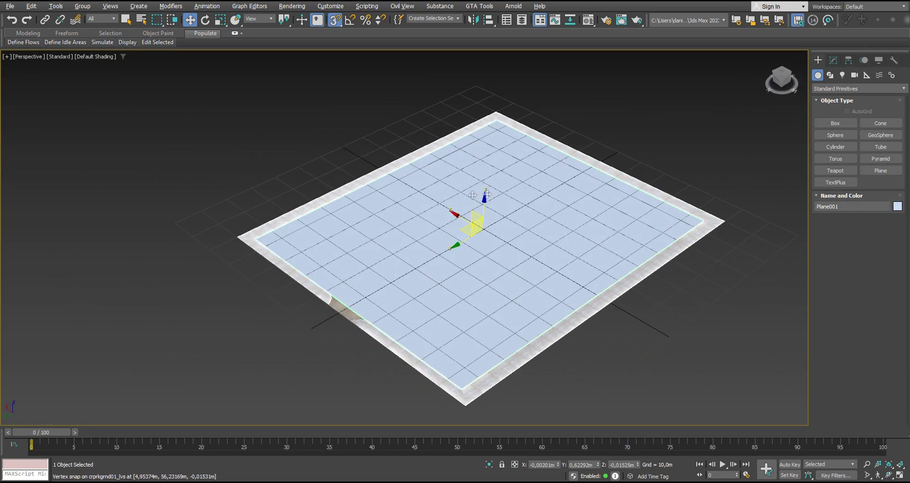
scroll(548, 250, "up", 5)
scroll(547, 250, "up", 2)
scroll(528, 280, "up", 3)
scroll(463, 258, "down", 3)
mouse_move(450, 244)
middle_mouse_down("alt")
mouse_move(409, 231)
mouse_move(474, 213)
middle_mouse_up("alt")
- Turn off Wireframe Override and set the viewport to shaded Edged Faces
key("z")
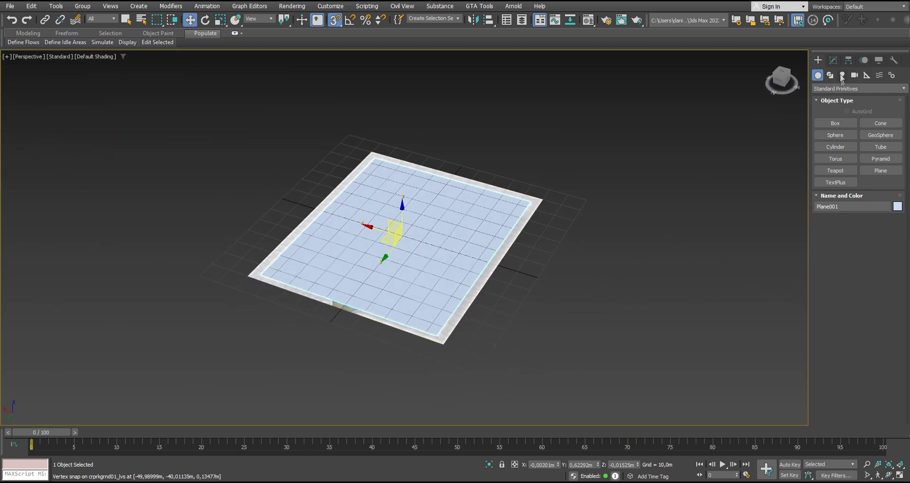
left_click(833, 60)
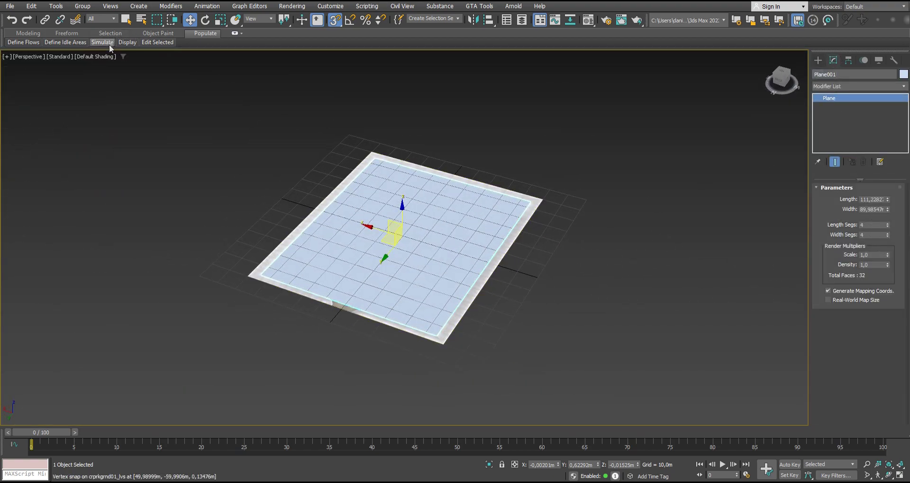
left_click(98, 57)
left_click(113, 157)
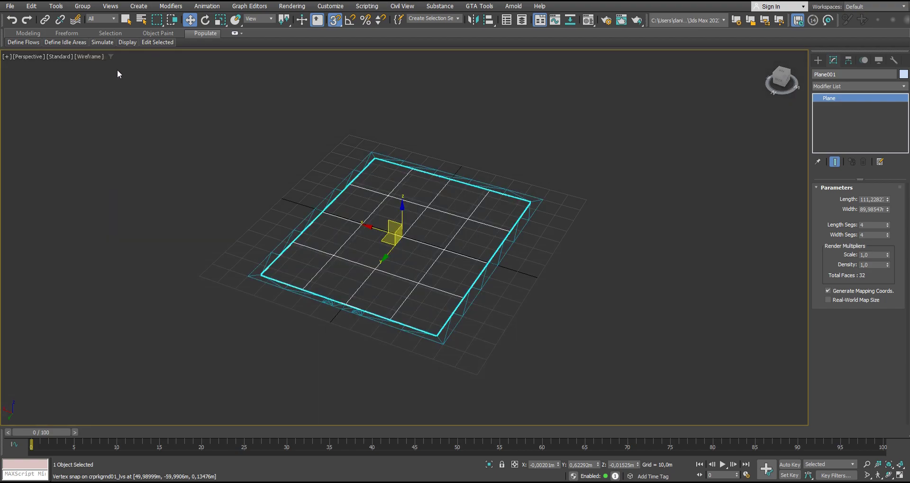
left_click(107, 64)
left_click(93, 57)
left_click(114, 156)
left_click(97, 57)
left_click(114, 166)
- Select the plane, then select the crprkgrnd01_lvs car-park ground mesh
middle_click_drag(442, 339, 305, 278)
left_click(325, 197)
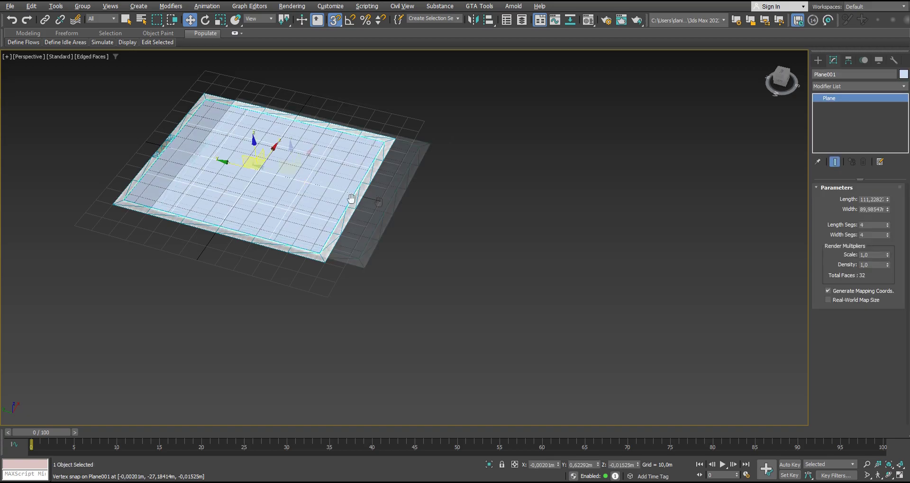
scroll(453, 202, "up", 3)
middle_click_drag(556, 190, 460, 279, "alt")
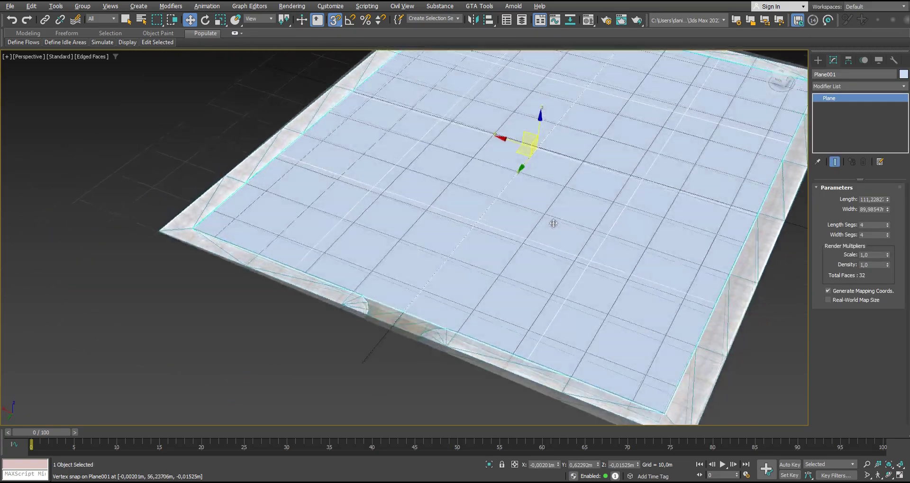
left_click(657, 217)
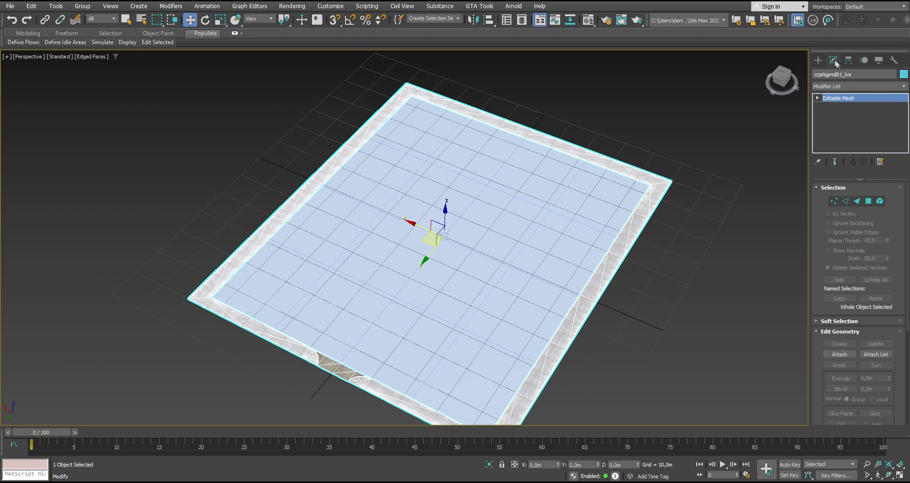
- In Polygon mode, select floor polygons along the top and right edges
left_click(843, 354)
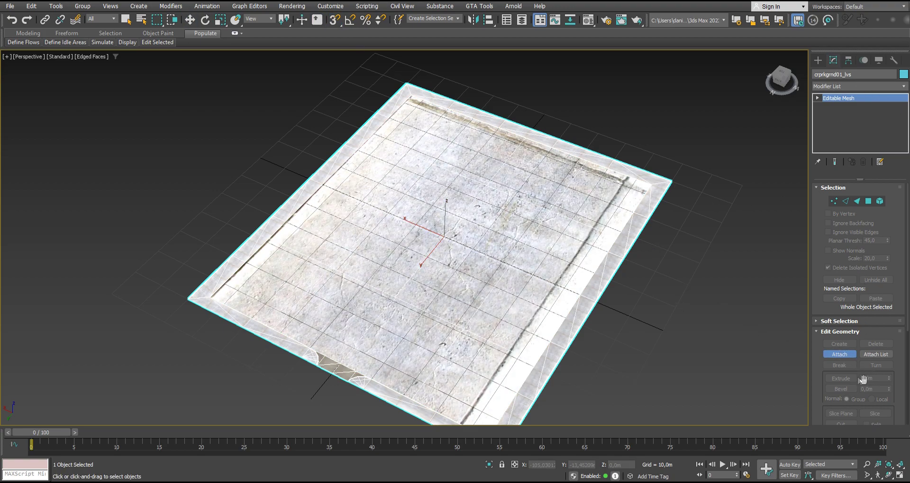
left_click(869, 203)
left_click(520, 200)
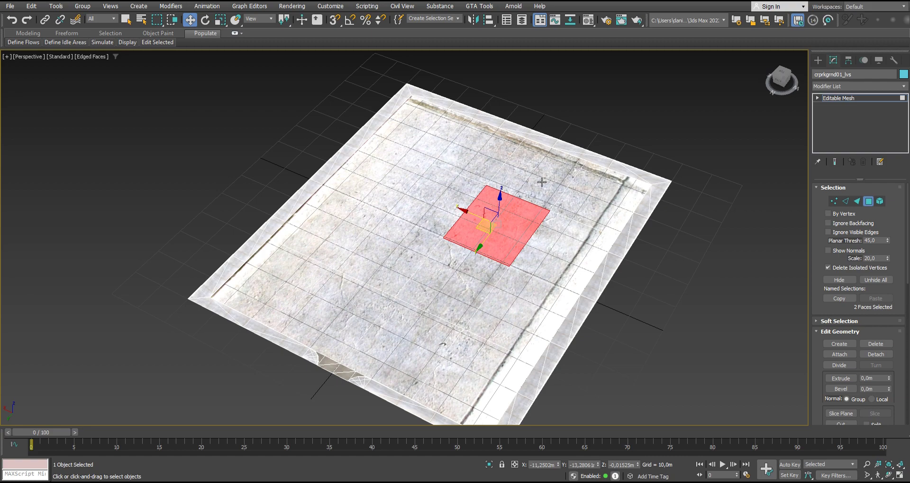
left_click(417, 118)
left_click(517, 152, "ctrl")
left_click(599, 199, "ctrl")
left_click(535, 237, "ctrl")
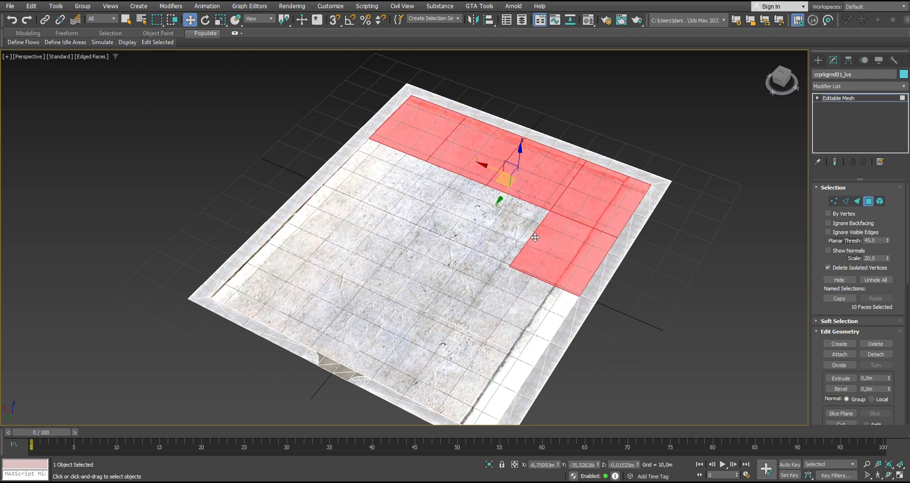
left_click(500, 230, "ctrl")
left_click(450, 189, "ctrl")
- Add the remaining inner floor polygons to the selection
left_click(375, 176, "ctrl")
left_click(386, 253, "ctrl")
left_click(329, 240, "ctrl")
left_click(337, 302, "ctrl")
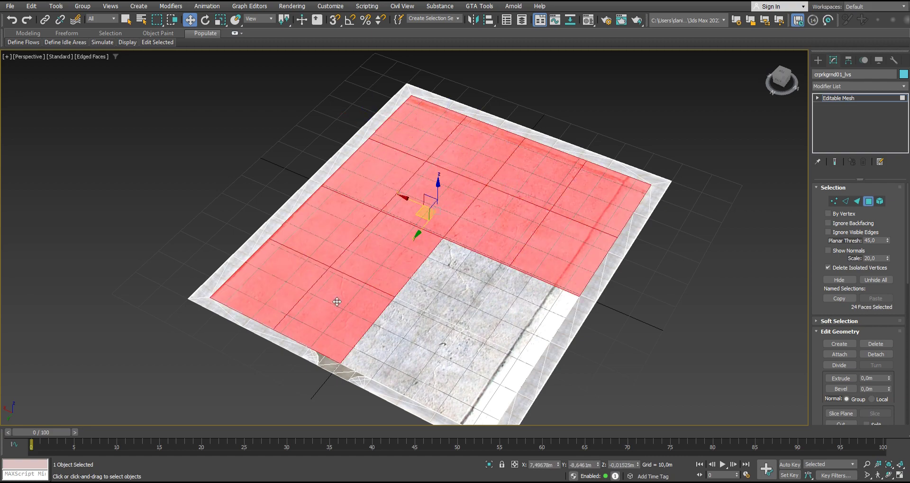
left_click(394, 341, "ctrl")
left_click(469, 374, "ctrl")
left_click(521, 313, "ctrl")
left_click(455, 265, "ctrl")
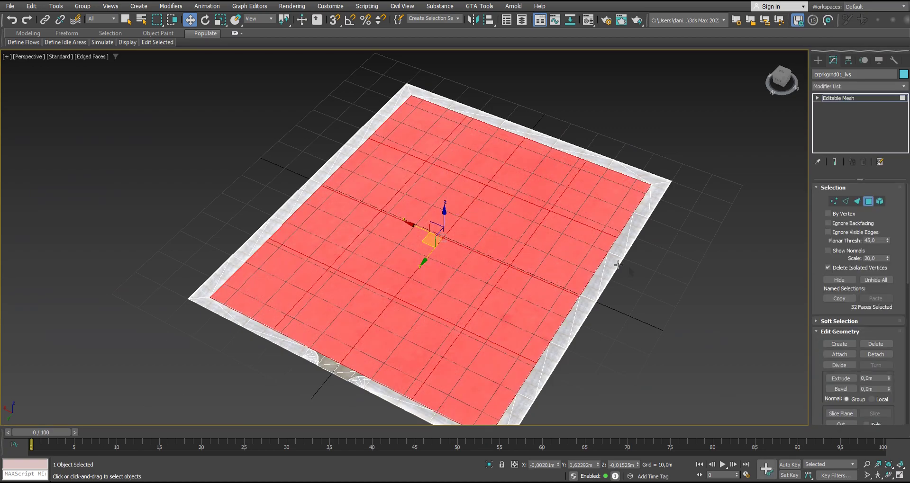
- Switch back to default shading and add the notch faces, completing all 42 floor faces
middle_click_drag(605, 262, 751, 193, "alt")
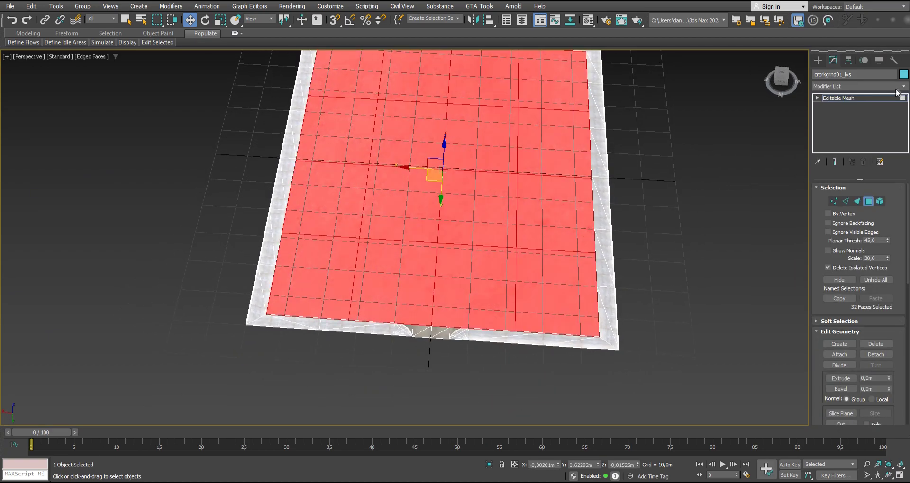
left_click(101, 56)
left_click(115, 171)
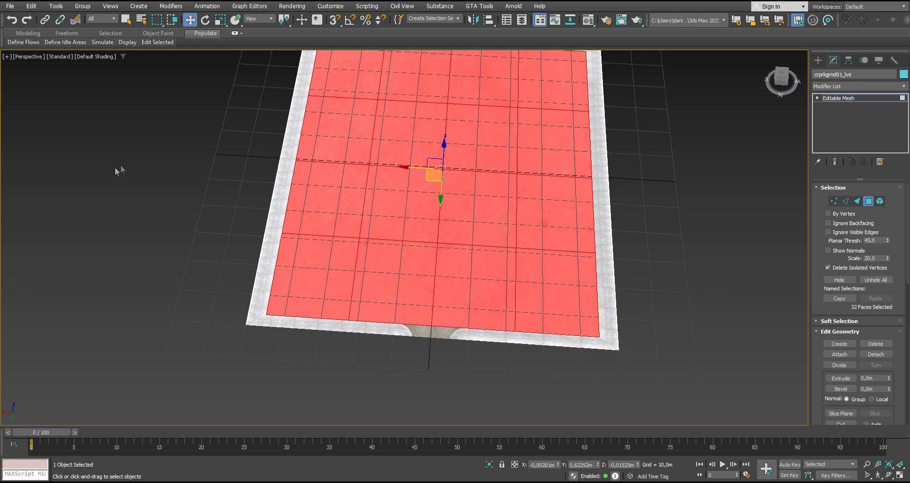
middle_click_drag(701, 155, 603, 152, "alt")
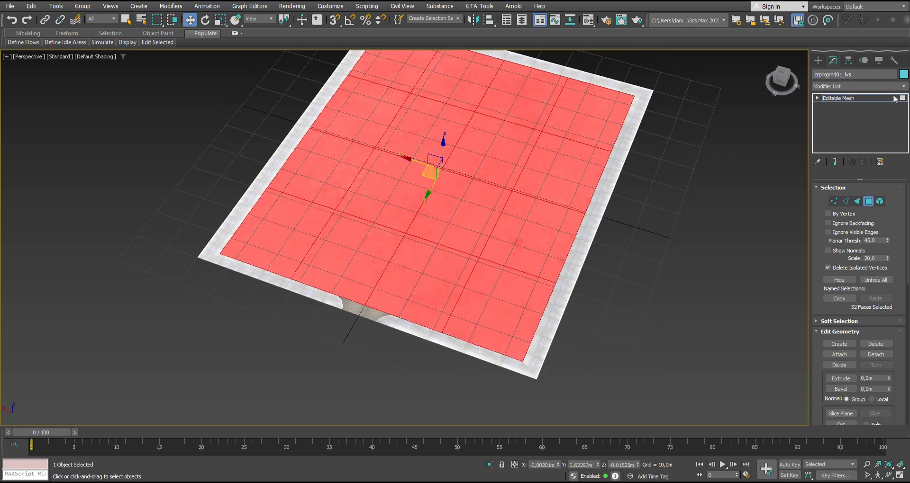
middle_click_drag(377, 334, 417, 343, "alt")
left_click(429, 337, "ctrl")
scroll(427, 267, "up", 5)
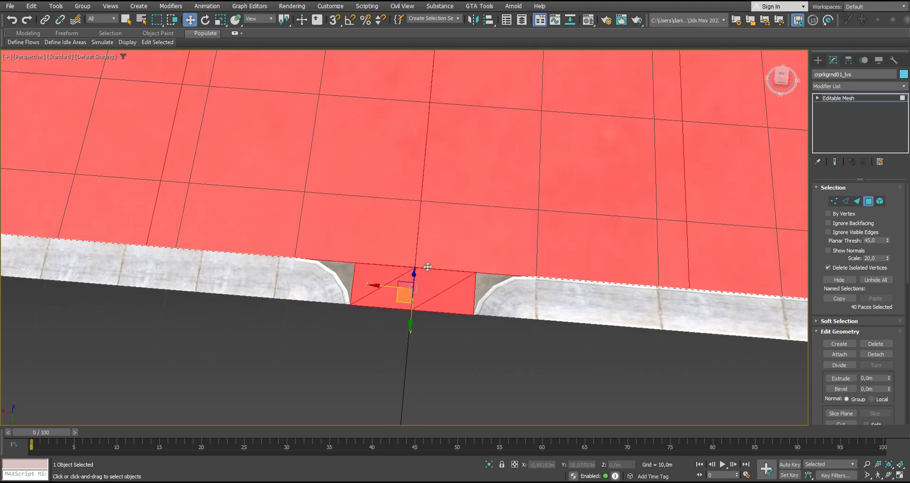
left_click(348, 273, "ctrl")
scroll(349, 274, "down", 8)
middle_click_drag(398, 266, 617, 213, "alt")
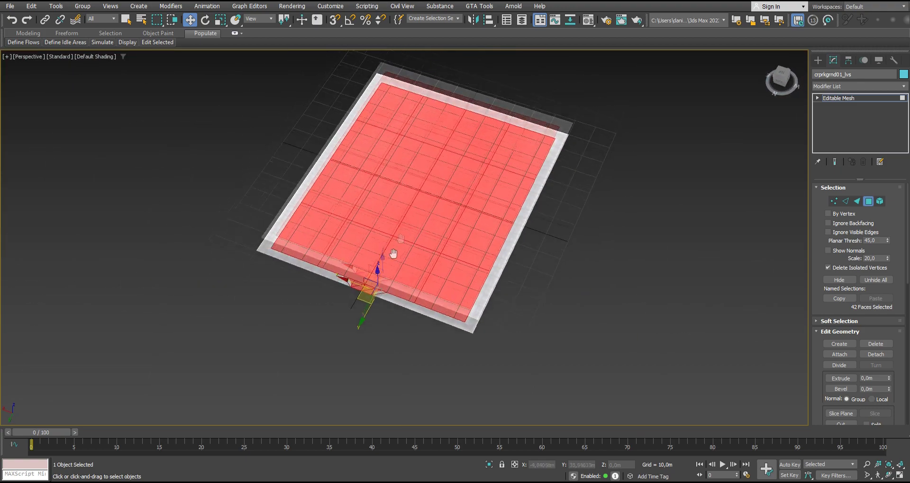
- Apply a Box UVW Map to the floor faces, scale its gizmo and collapse the stack
left_click(903, 86)
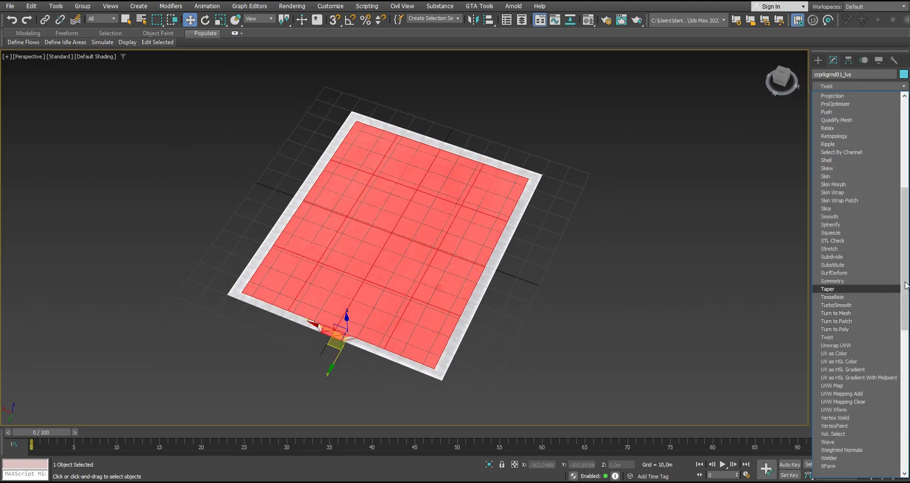
scroll(905, 390, "down", 10)
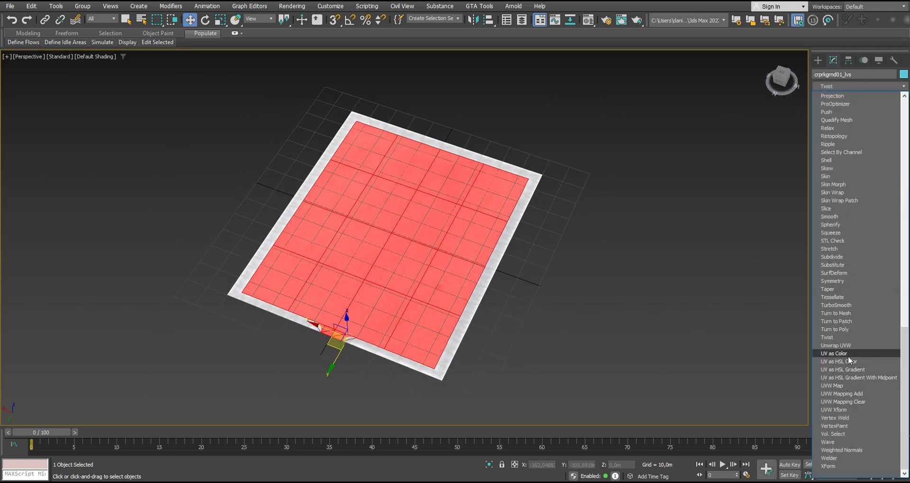
left_click(846, 387)
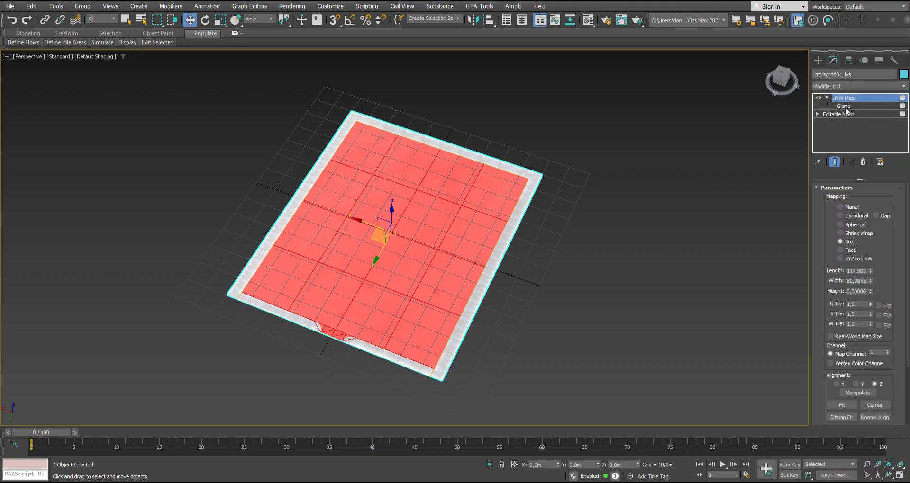
left_click(844, 107)
left_click(218, 22)
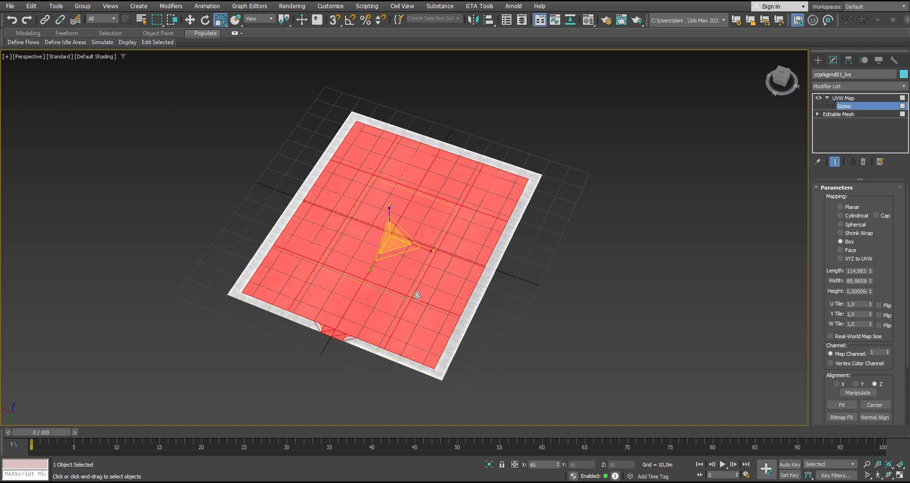
middle_click_drag(469, 421, 341, 309, "alt")
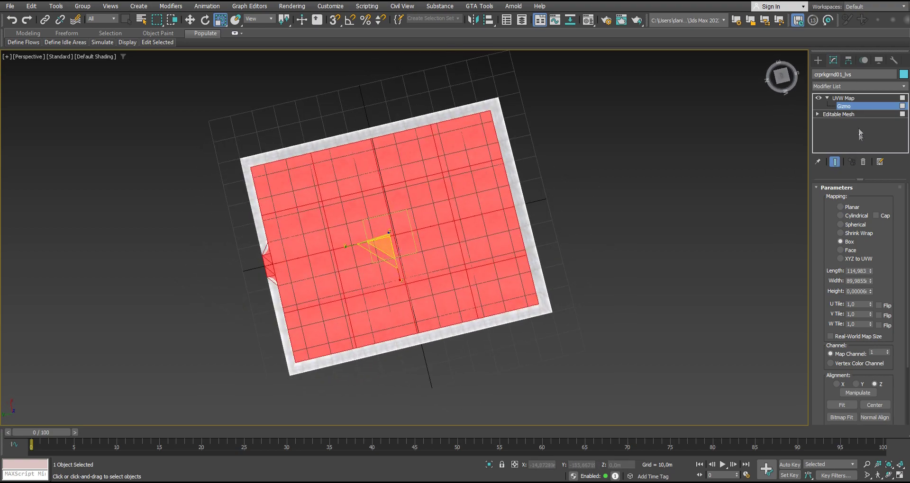
right_click(859, 99)
left_click(819, 181)
middle_click_drag(498, 230, 507, 183, "alt")
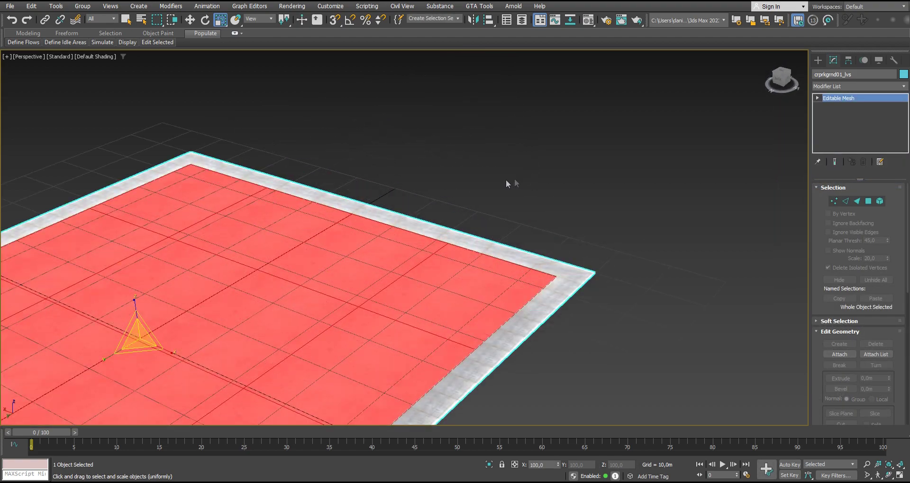
- Reselect the ground mesh and check a floor polygon's mapping in Polygon mode
left_click(190, 19)
scroll(450, 130, "down", 3)
left_click(492, 156)
middle_click_drag(493, 160, 617, 160, "alt")
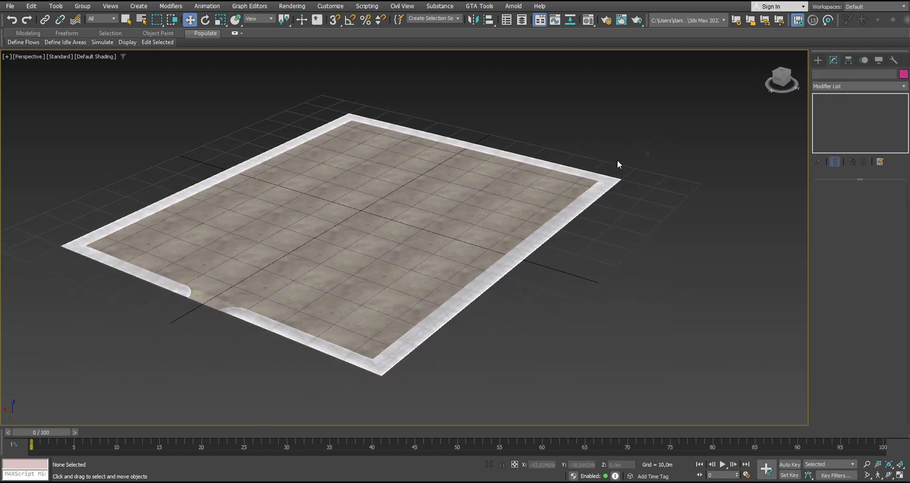
left_click(524, 204)
left_click(867, 202)
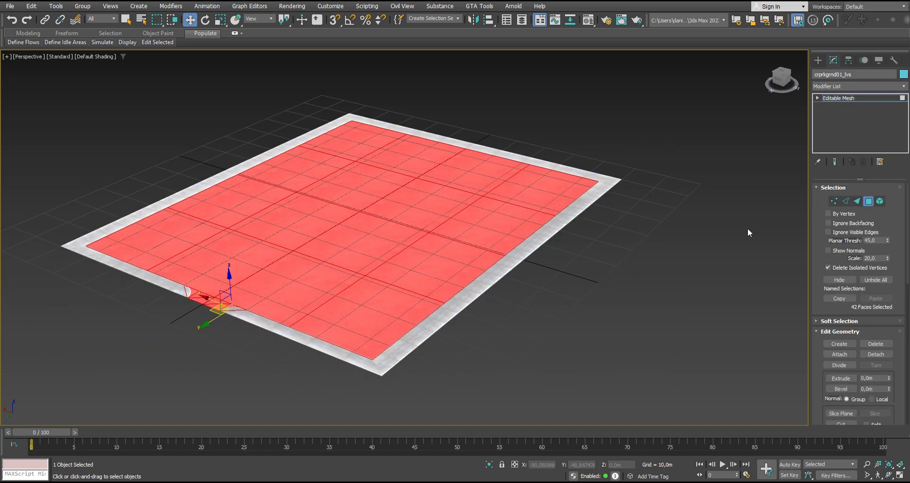
left_click(392, 189)
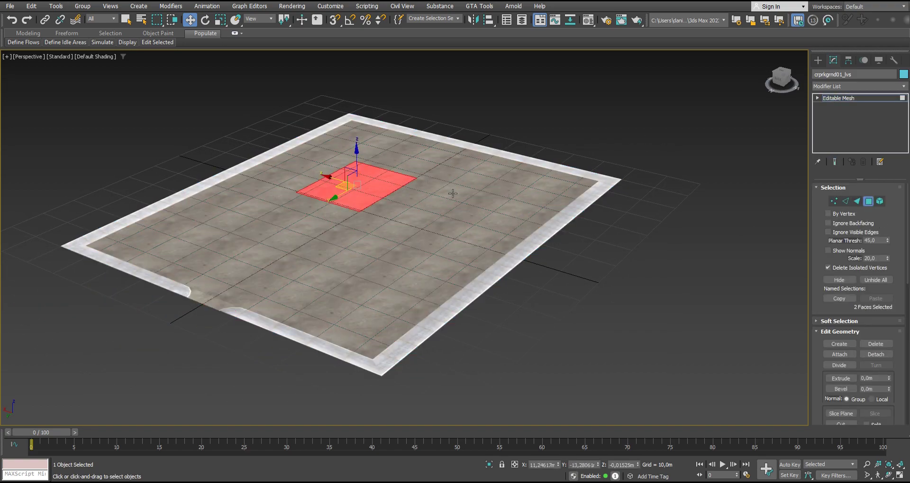
left_click(869, 202)
mouse_move(360, 190)
middle_mouse_down("alt")
mouse_move(391, 177)
mouse_move(456, 199)
mouse_move(439, 190)
middle_mouse_up("alt")
scroll(457, 199, "down", 5)
- Import supasave_sfw and switch to Polygon selection on the building
key("Return")
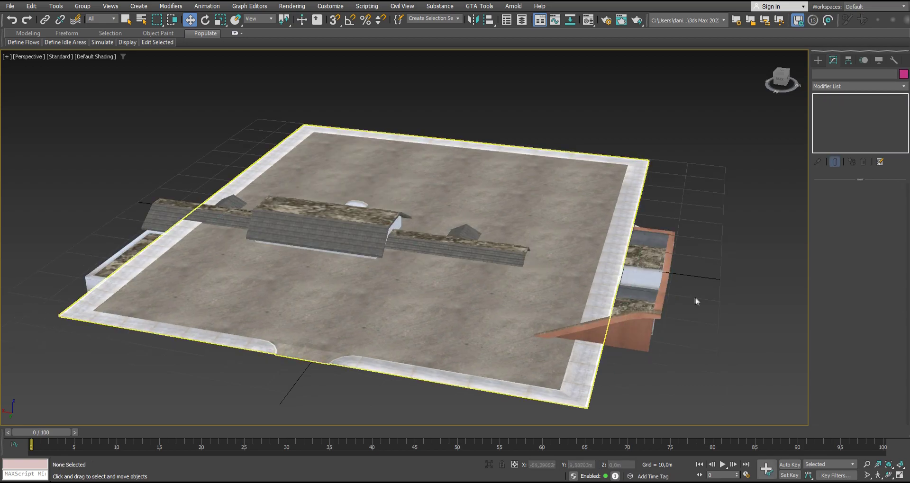
middle_click_drag(424, 230, 426, 273, "alt")
scroll(426, 273, "up", 3)
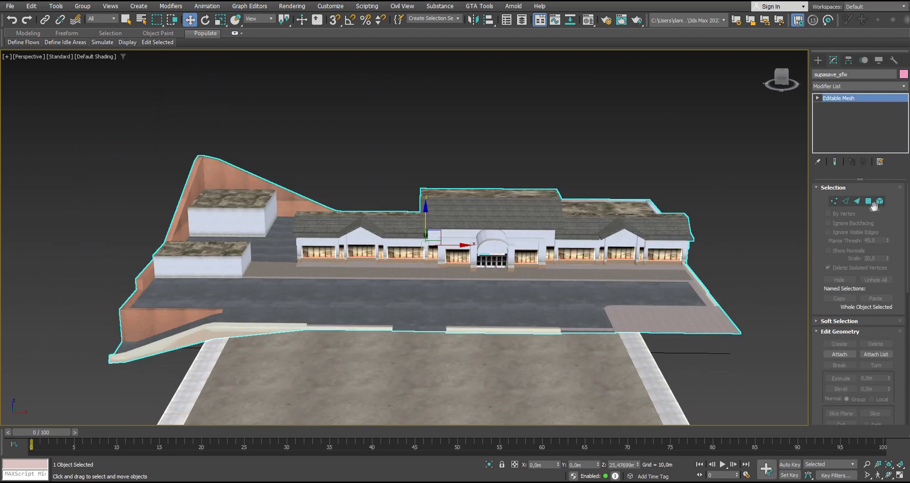
left_click(879, 201)
middle_click_drag(568, 284, 678, 339, "alt")
key("ctrl+a")
left_click(868, 201)
left_click(337, 263)
left_click(300, 262)
- Zoom in on the roof and select a small roof face to inspect it
scroll(469, 288, "up", 2)
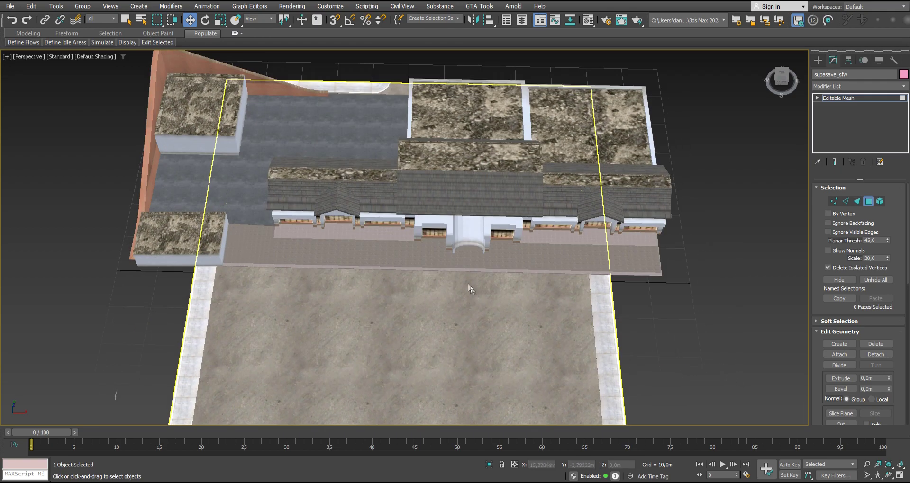
scroll(469, 288, "down", 3)
scroll(409, 201, "up", 2)
scroll(410, 202, "up", 2)
scroll(410, 202, "up", 1)
scroll(408, 273, "up", 4)
left_click_drag(434, 201, 434, 203)
scroll(434, 203, "down", 5)
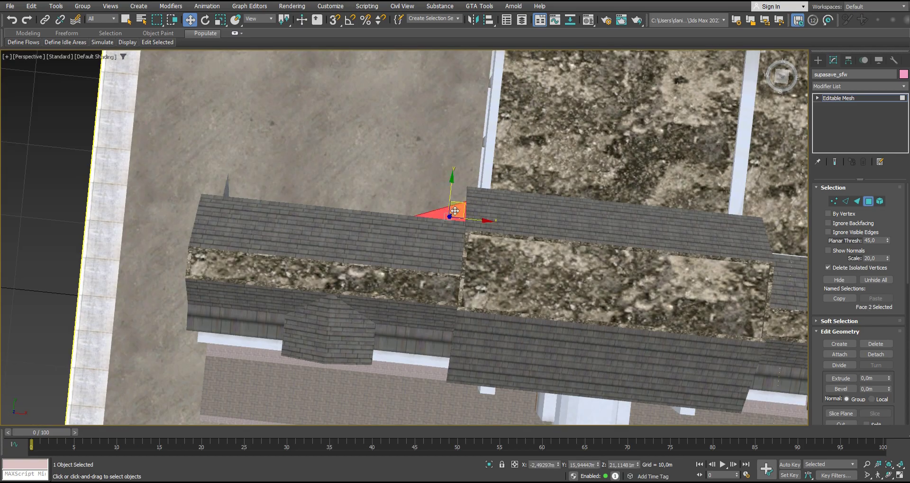
scroll(215, 183, "down", 2)
mouse_move(215, 183)
middle_mouse_down("alt")
mouse_move(426, 191)
mouse_move(270, 195)
middle_mouse_up("alt")
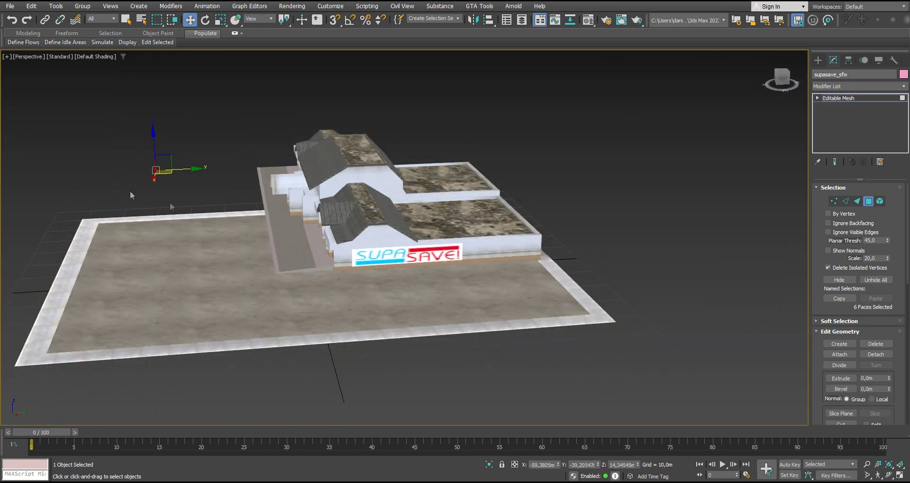
- Check the building's vertices and faces from top and front views
left_click(834, 201)
scroll(623, 246, "down", 3)
middle_click_drag(624, 252, 625, 258, "alt")
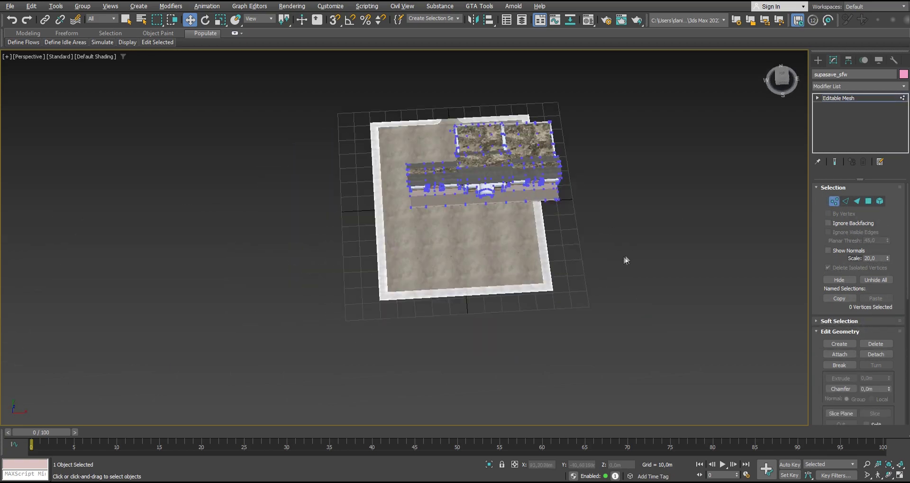
key("1")
middle_click_drag(707, 194, 559, 215, "alt")
scroll(593, 209, "up", 3)
scroll(494, 275, "up", 2)
left_click(566, 288)
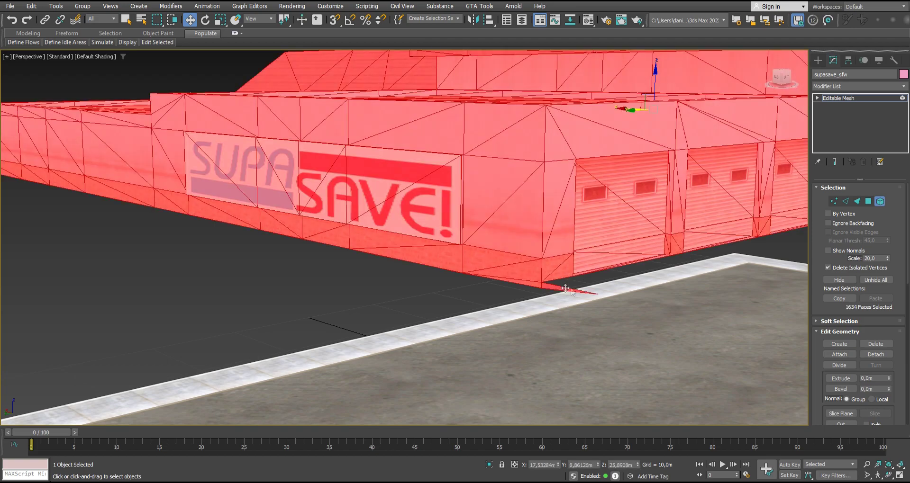
left_click(656, 286)
scroll(568, 305, "down", 5)
mouse_move(569, 306)
middle_mouse_down("alt")
mouse_move(551, 301)
mouse_move(596, 280)
middle_mouse_up("alt")
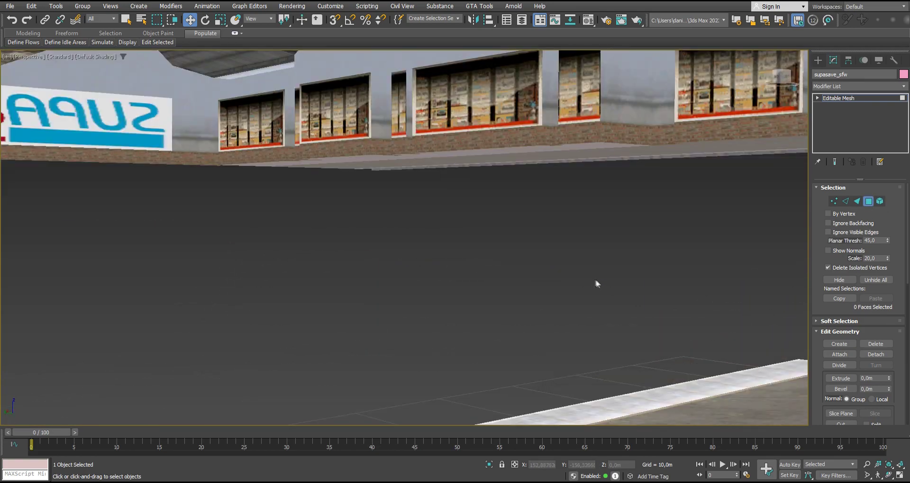
scroll(389, 209, "up", 5)
- Select the 53-face block on the right walkway in front of the building
left_click(389, 210)
mouse_move(388, 210)
middle_mouse_down("alt")
mouse_move(382, 219)
mouse_move(534, 240)
mouse_move(551, 258)
mouse_move(676, 244)
mouse_move(662, 238)
mouse_move(500, 378)
mouse_move(608, 275)
middle_mouse_up("alt")
left_click(391, 225)
scroll(396, 234, "down", 5)
scroll(500, 378, "up", 3)
left_click(351, 357)
scroll(405, 348, "up", 3)
scroll(405, 347, "down", 5)
left_click(607, 275)
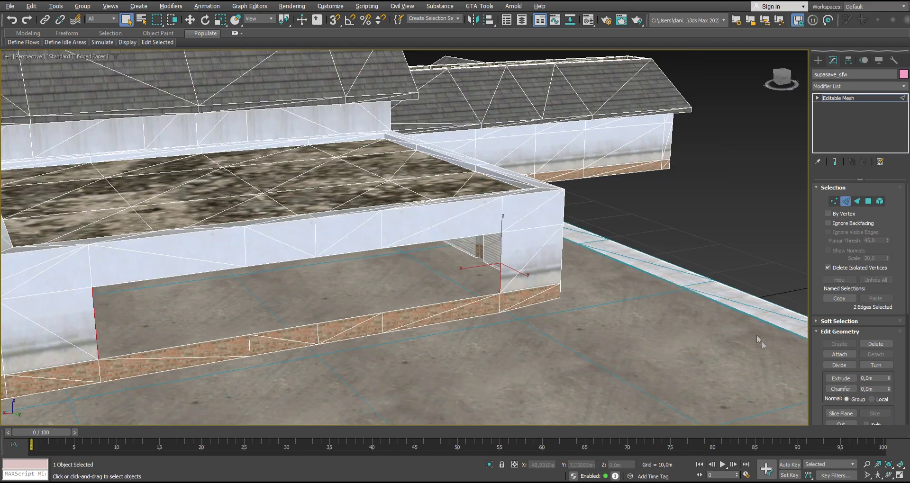
- Convert the SupaSave building to an Editable Poly
scroll(856, 407, "down", 3)
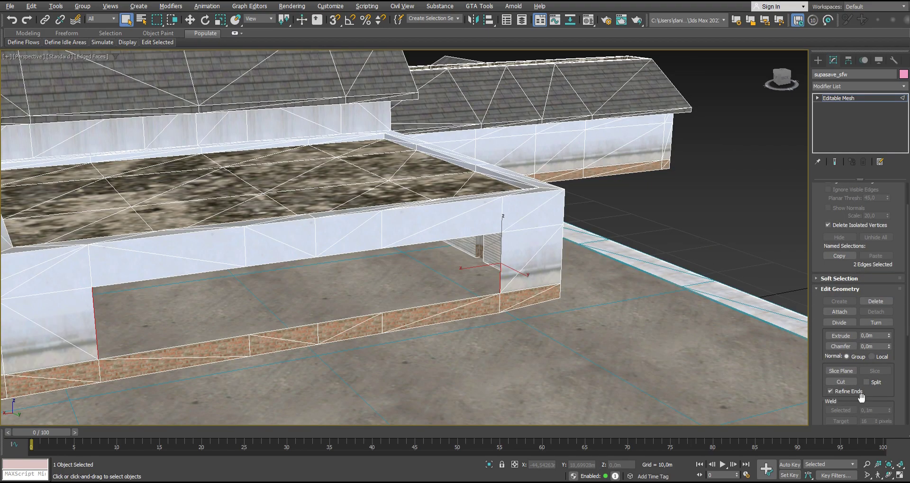
right_click(837, 98)
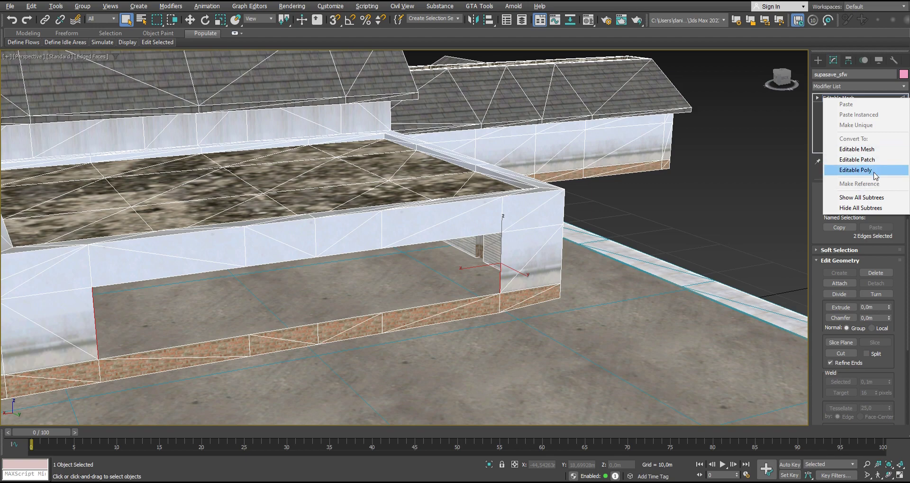
left_click(871, 171)
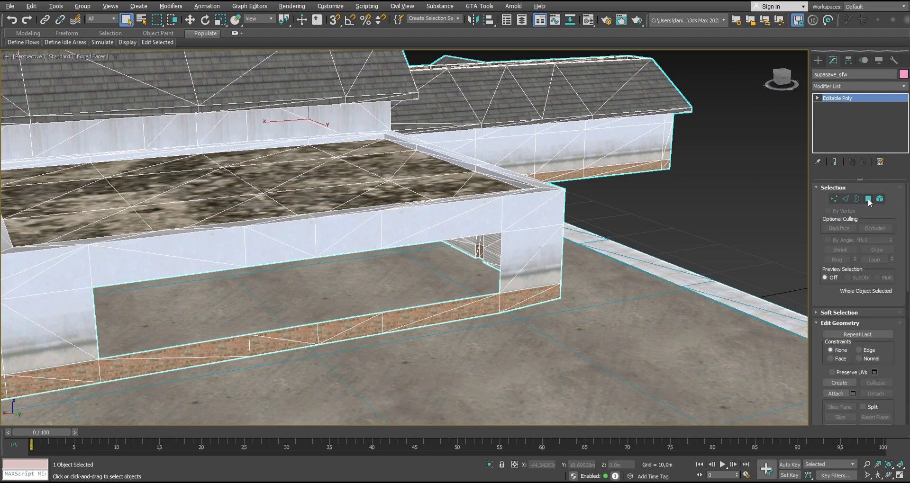
left_click(868, 199)
- Bridge the two selected edges with polygons to close the wall gap
left_click(843, 199)
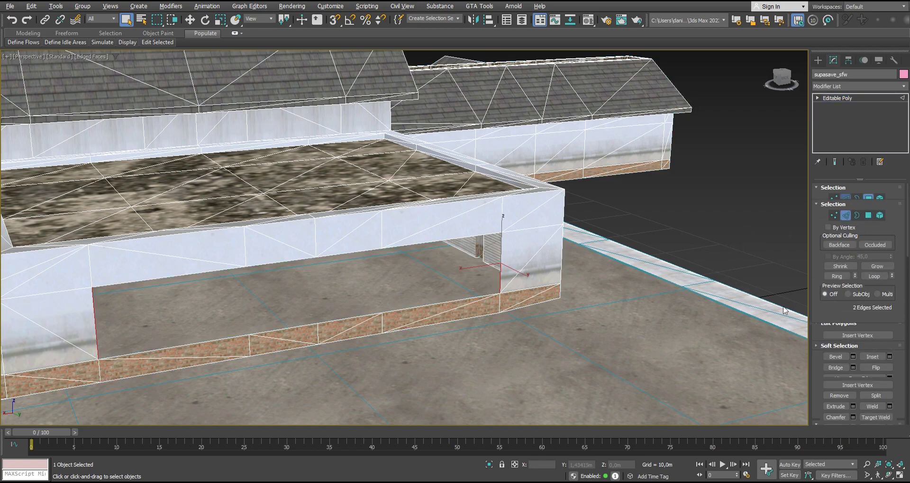
scroll(837, 384, "down", 2)
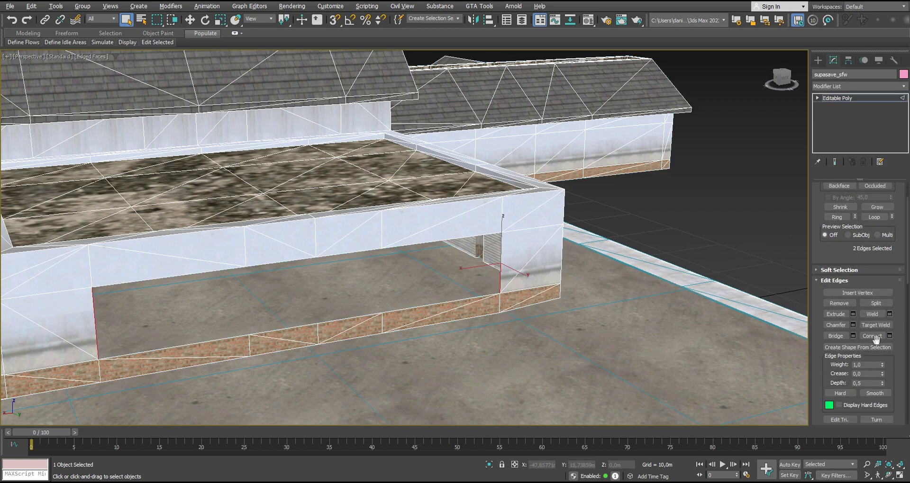
left_click(838, 337)
mouse_move(427, 284)
middle_mouse_down("alt")
mouse_move(391, 302)
mouse_move(539, 317)
middle_mouse_up("alt")
scroll(391, 301, "down", 3)
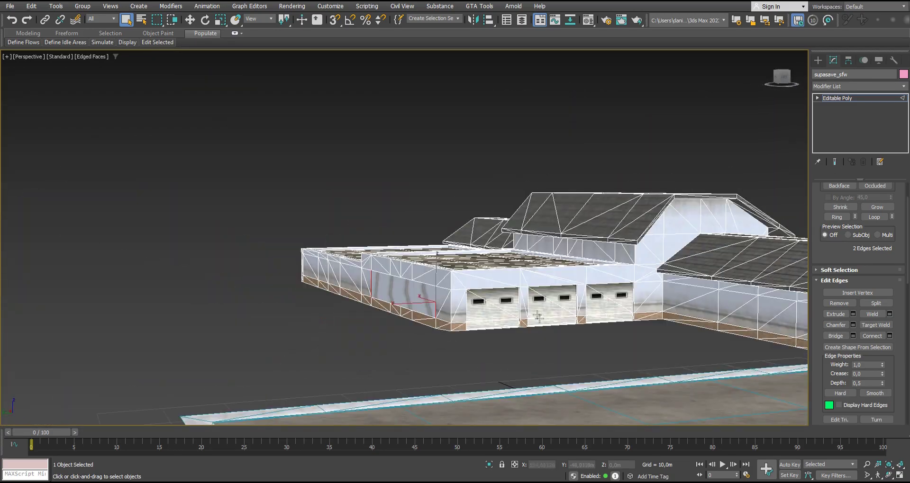
scroll(538, 317, "up", 3)
scroll(494, 234, "down", 4)
- Return to object level with the Move tool and select the building's element
mouse_move(556, 284)
middle_mouse_down("alt")
mouse_move(390, 241)
mouse_move(589, 102)
mouse_move(607, 150)
middle_mouse_up("alt")
key("2")
scroll(390, 240, "up", 4)
key("w")
scroll(607, 150, "down", 5)
left_click(879, 199)
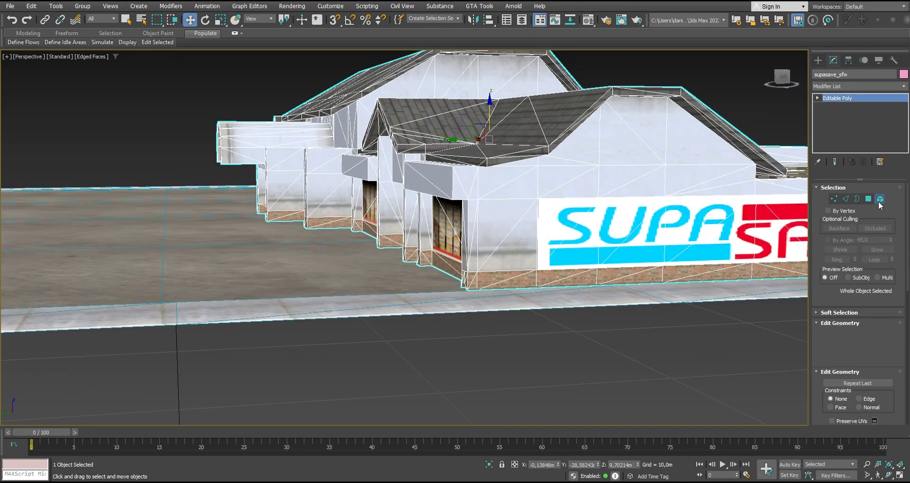
- Select the red SAVE sign and white sign panel polygons
key("ctrl+a")
key("z")
left_click(869, 200)
left_click(565, 259, "ctrl")
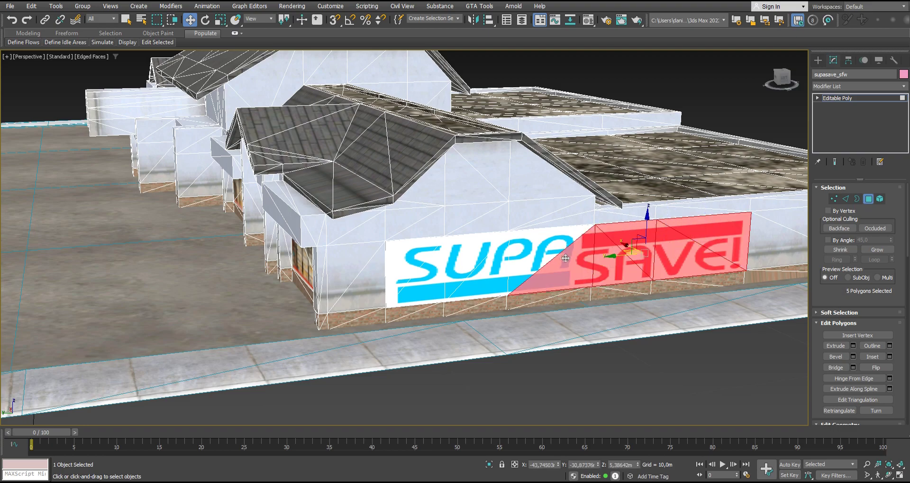
left_click(421, 265, "ctrl")
scroll(474, 268, "up", 2)
middle_click_drag(426, 257, 369, 259, "alt")
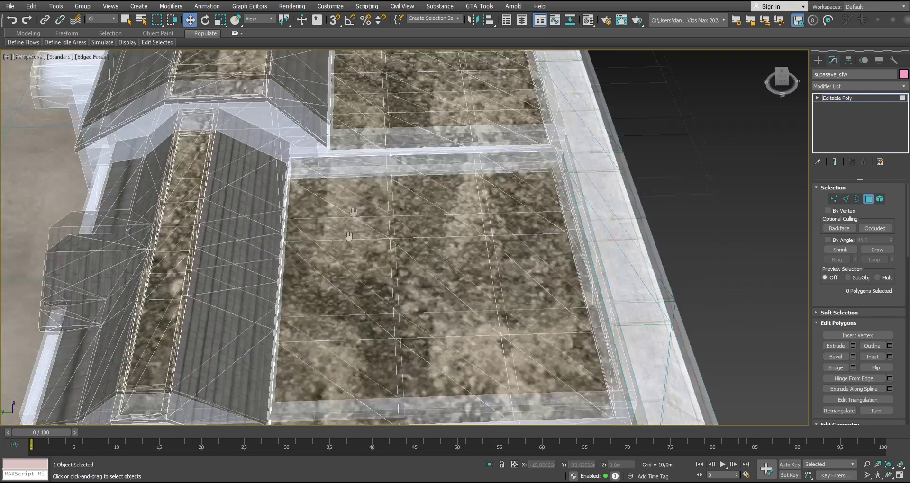
- Select the wall polygon loop, minus the right wall block and lower strip
left_click(160, 220)
left_click(529, 219, "shift")
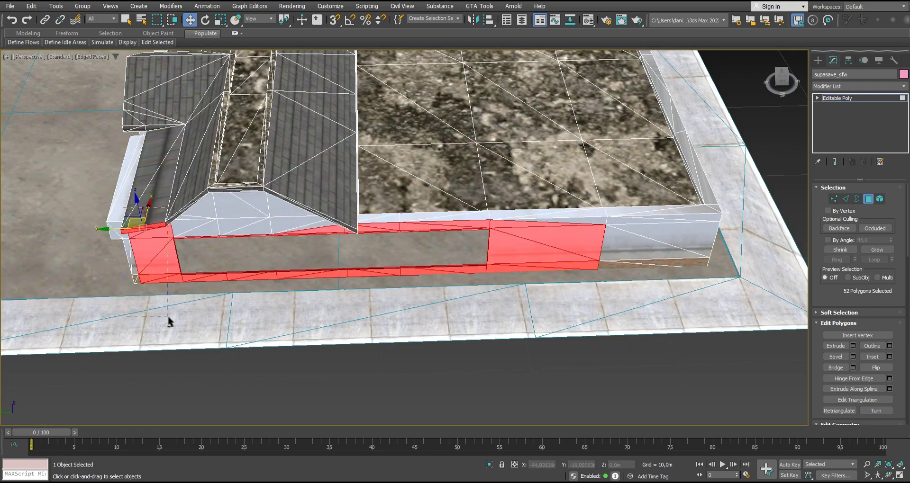
left_click(553, 233, "alt")
middle_click_drag(553, 233, 563, 181, "alt")
left_click_drag(563, 182, 169, 222)
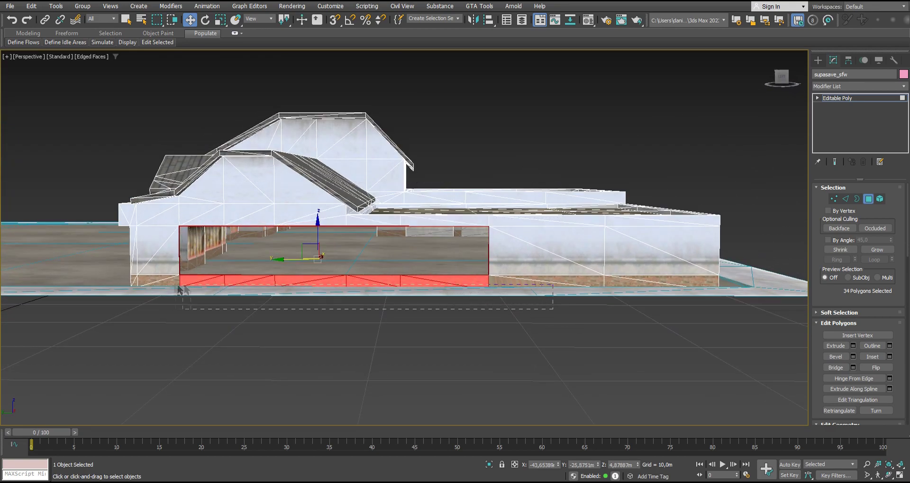
left_click_drag(193, 290, 192, 308, "alt")
middle_click_drag(191, 308, 347, 294, "alt")
scroll(347, 295, "up", 5)
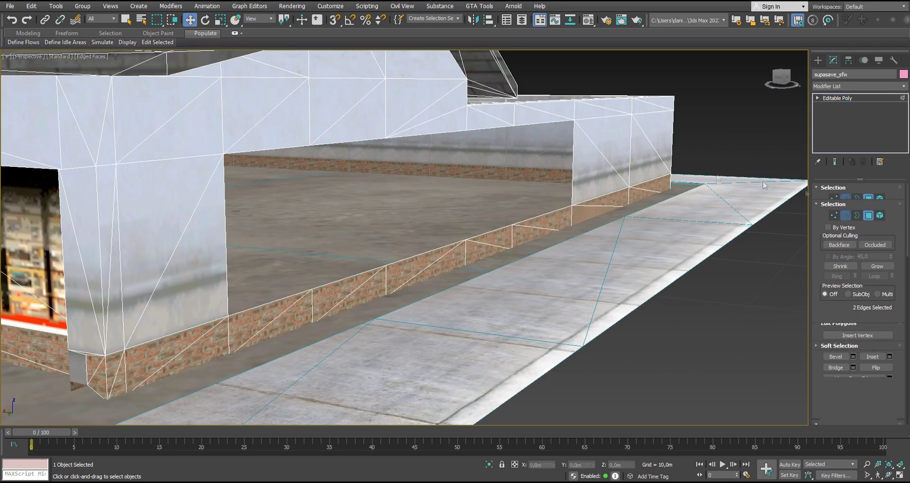
scroll(578, 248, "down", 5)
scroll(453, 229, "down", 4)
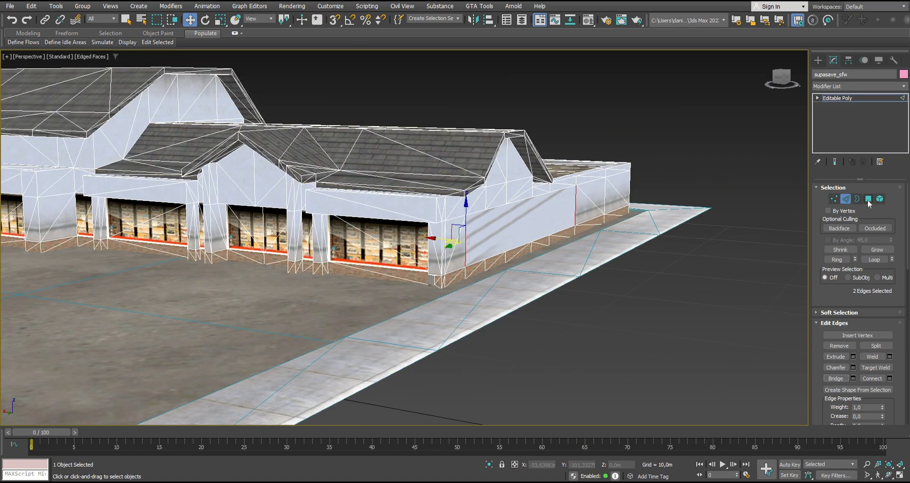
- Select and frame the single long front wall panel, then open the Modifier List
key("4")
left_click(453, 229)
key("z")
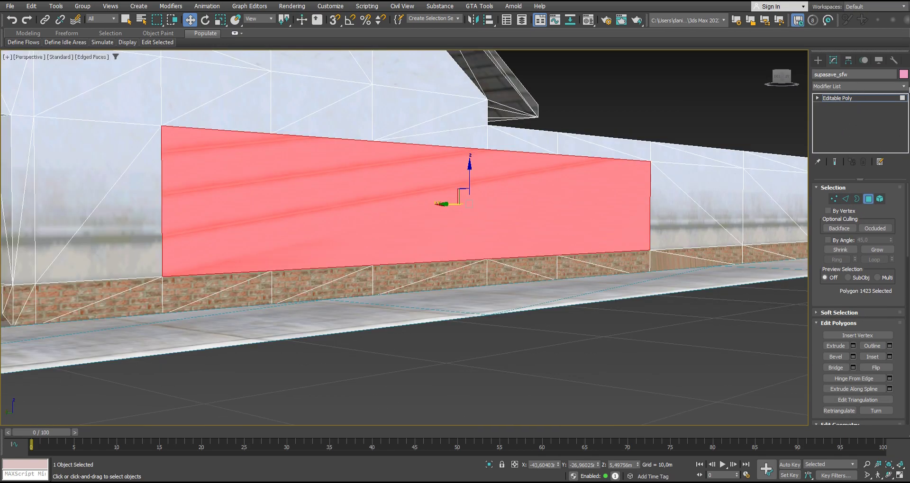
left_click(859, 86)
scroll(616, 215, "down", 6)
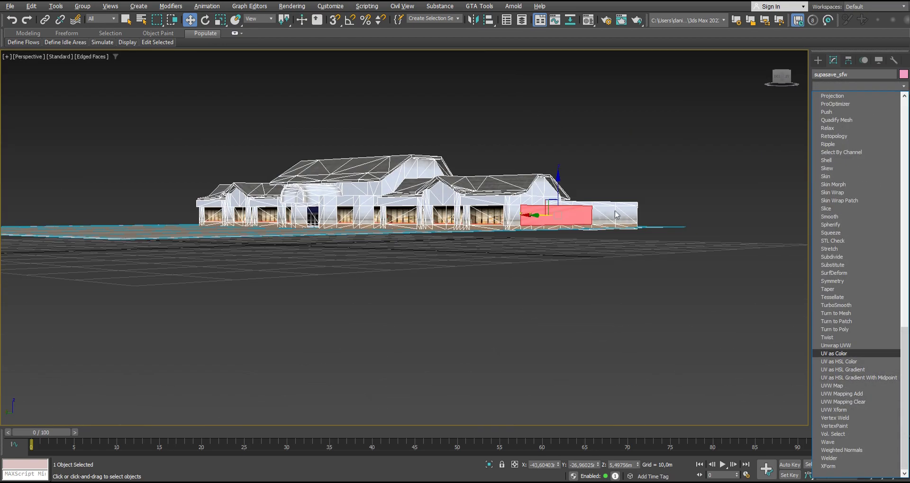
- Apply a Box UVW Map, stretch and raise its gizmo, then collapse it
middle_click_drag(483, 246, 450, 269, "alt")
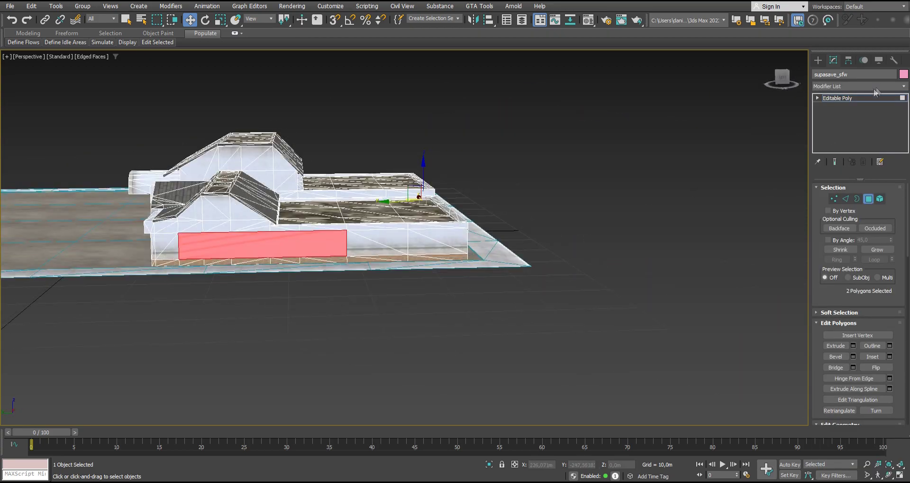
left_click(904, 86)
left_click(851, 386)
scroll(512, 240, "up", 5)
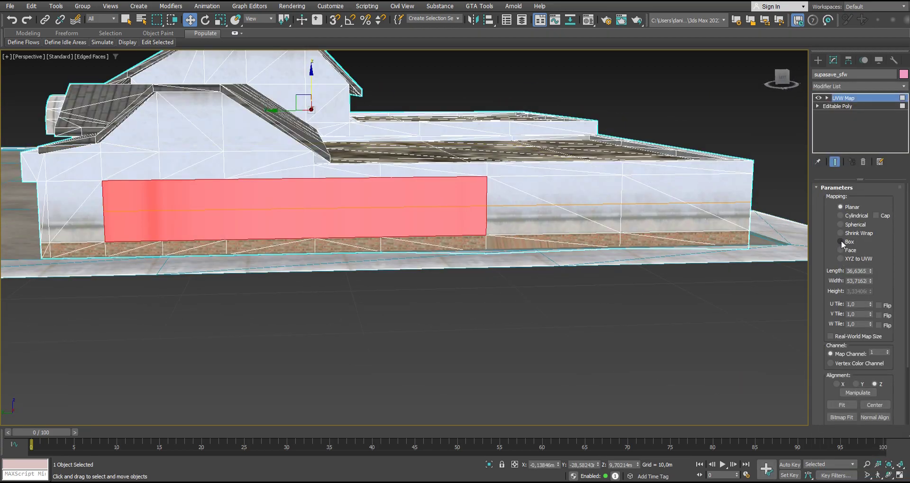
left_click(840, 242)
scroll(522, 213, "up", 3)
left_click(843, 106)
left_click_drag(536, 132, 538, 117)
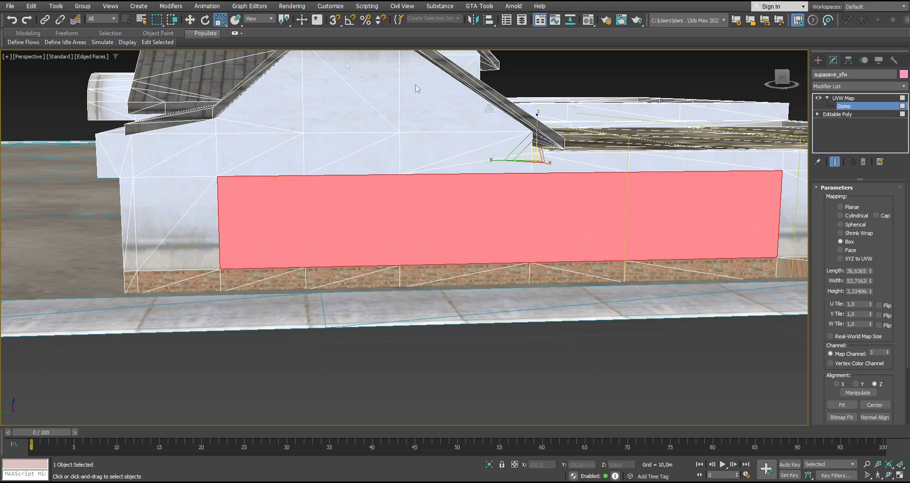
left_click_drag(536, 119, 543, 110)
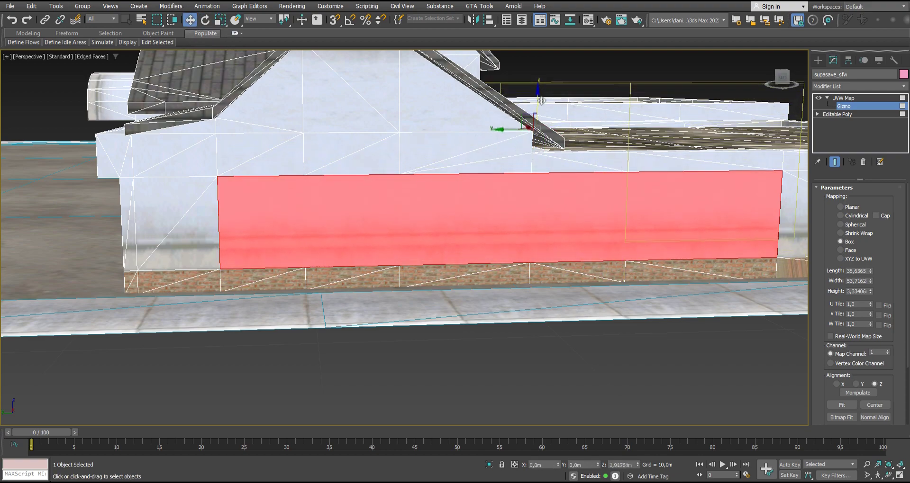
right_click(868, 98)
left_click(816, 178)
- Add Unwrap UVW and lower and shift the wall face's UVs in the UV editor
left_click(903, 86)
left_click(837, 363)
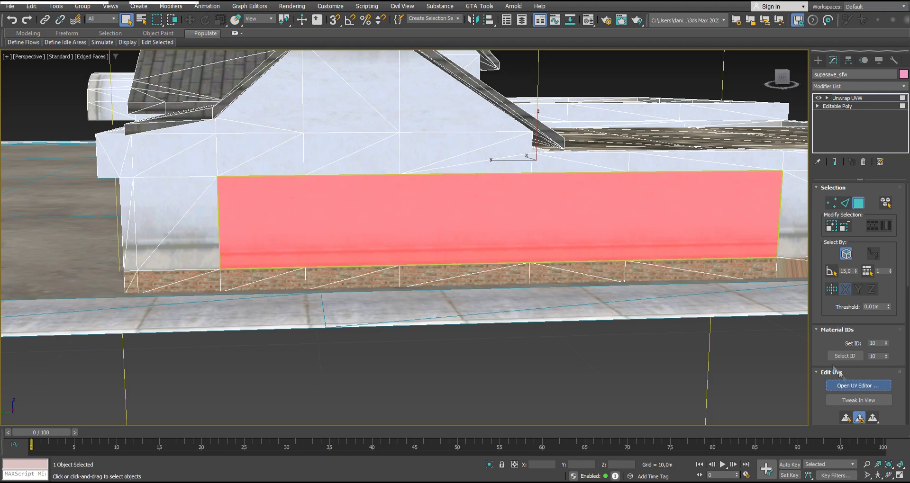
left_click(848, 386)
left_click_drag(339, 47, 532, 87)
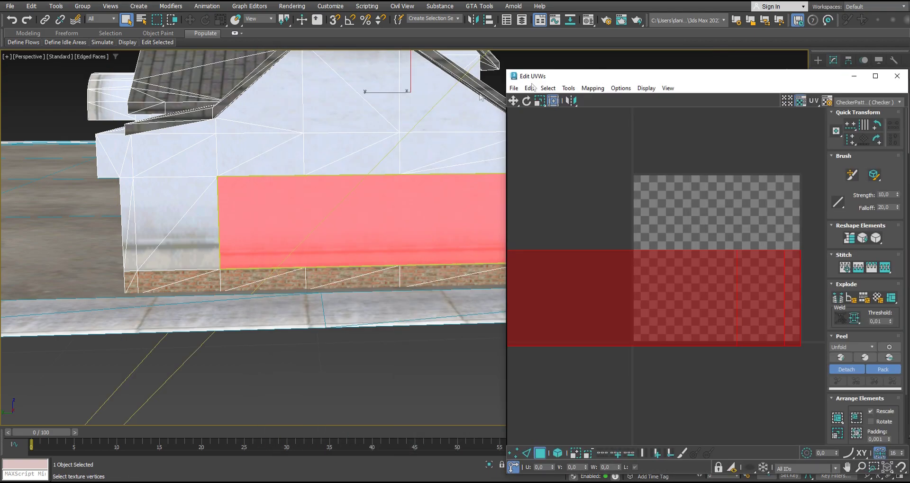
left_click_drag(692, 249, 697, 290)
left_click_drag(687, 326, 687, 317)
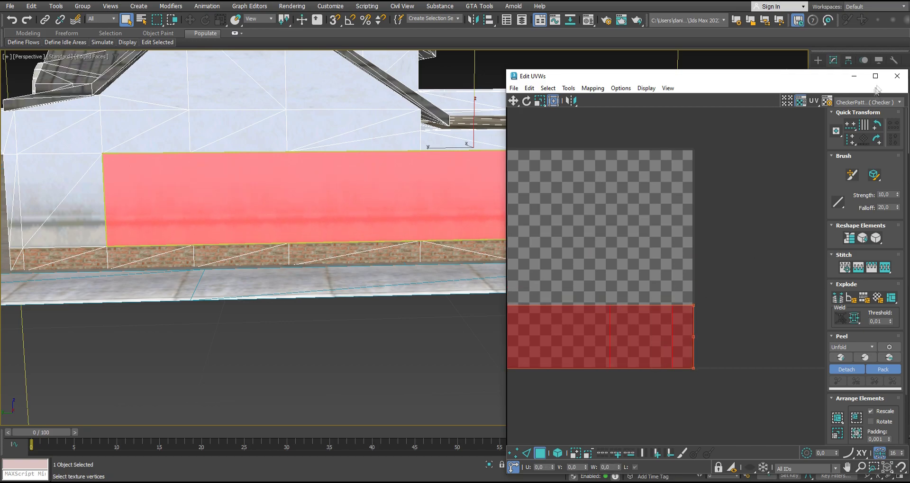
left_click(897, 76)
scroll(630, 216, "down", 10)
scroll(561, 215, "down", 5)
- Unwrap the stored two-polygon selection and collapse it into the editable poly
middle_click_drag(561, 216, 560, 190, "alt")
scroll(474, 189, "up", 6)
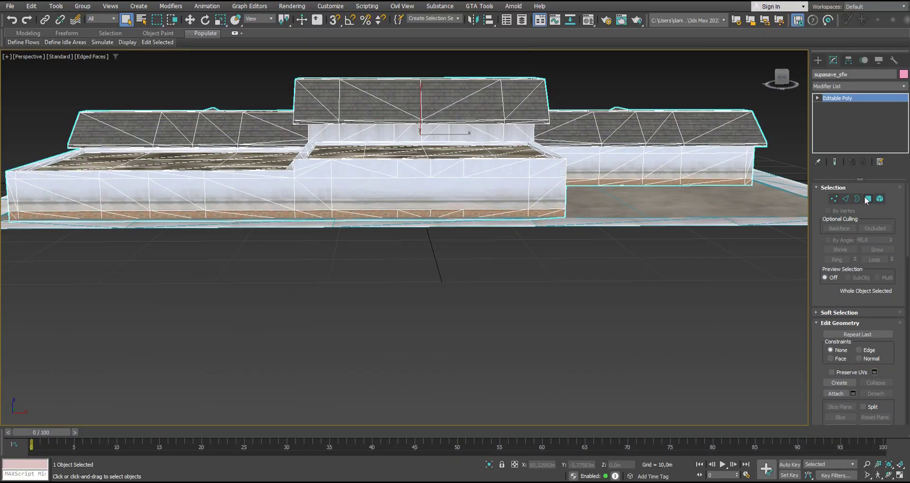
left_click(866, 199)
left_click(906, 87)
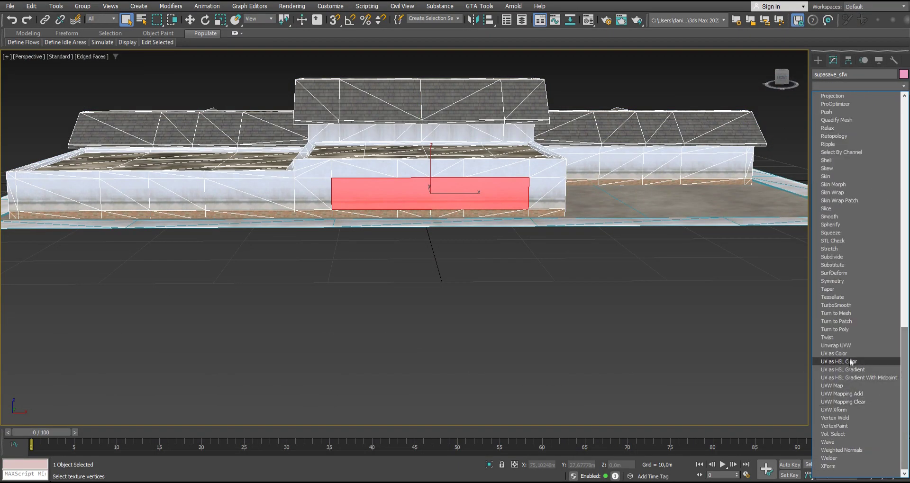
left_click(849, 346)
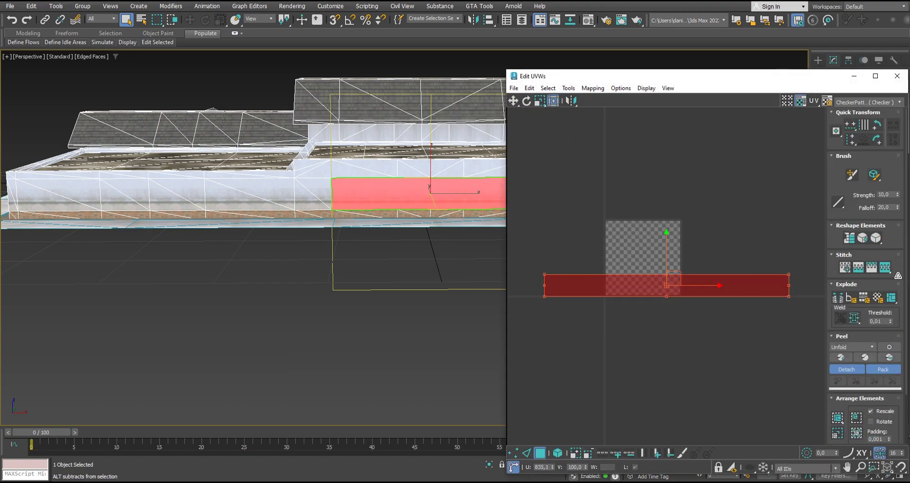
left_click(897, 76)
right_click(849, 99)
left_click(854, 189)
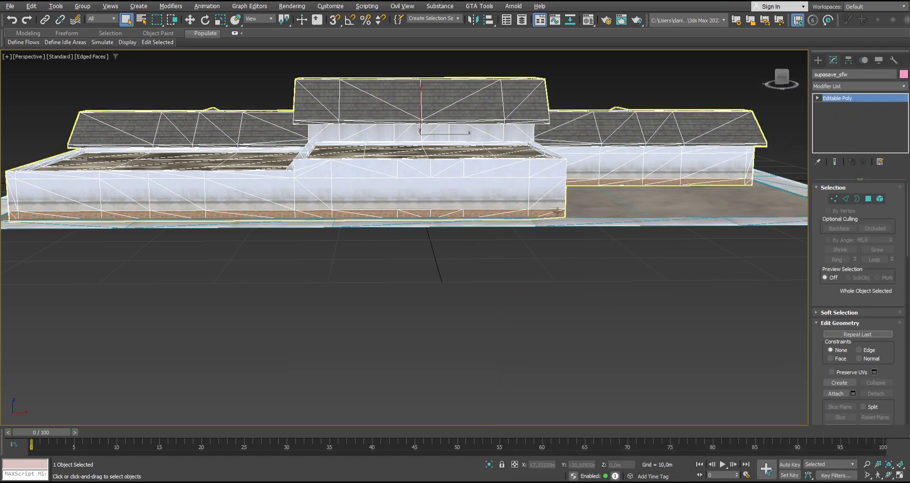
scroll(444, 213, "down", 5)
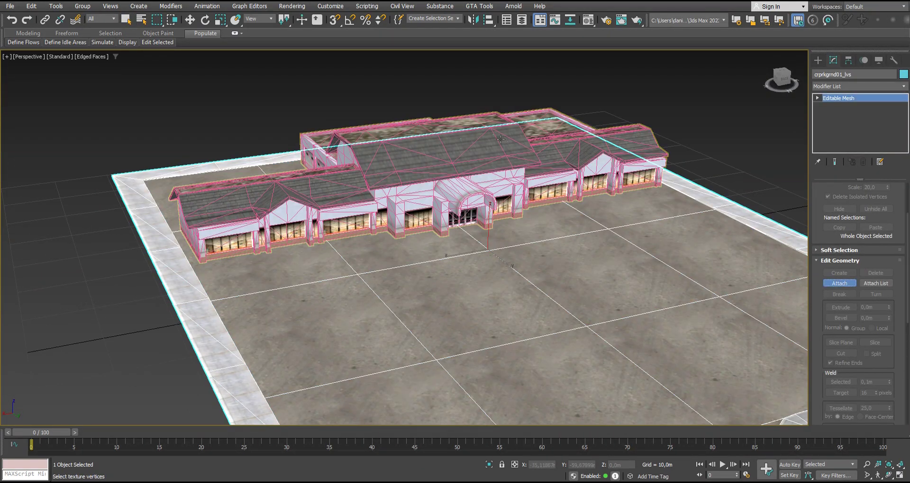
- Attach the SupaSave building to the car-park ground, matching material IDs to material
left_click(500, 139)
left_click(498, 228)
scroll(832, 298, "up", 3)
middle_click_drag(474, 261, 543, 260, "alt")
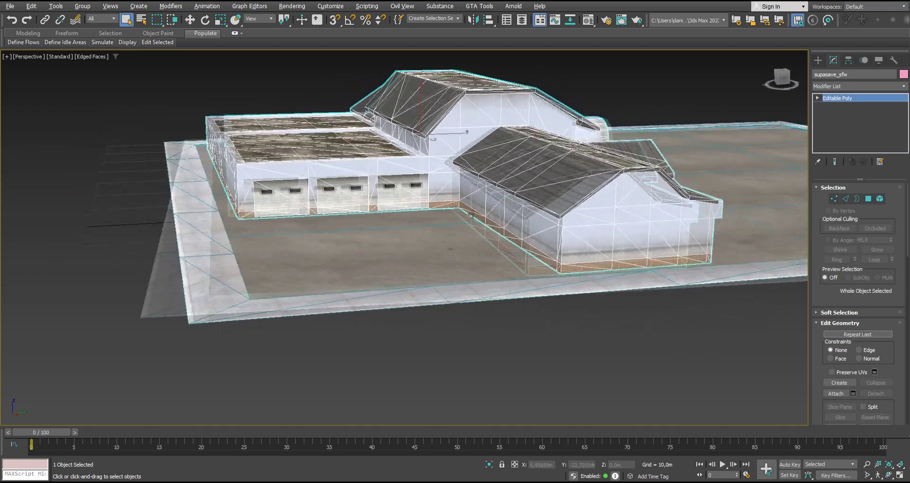
middle_click_drag(476, 214, 493, 251, "alt")
scroll(496, 253, "up", 3)
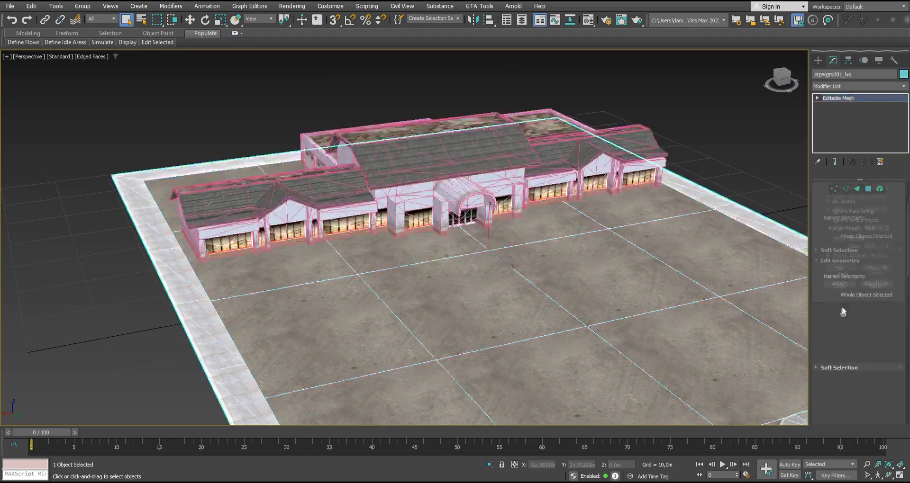
left_click(842, 285)
left_click(502, 208)
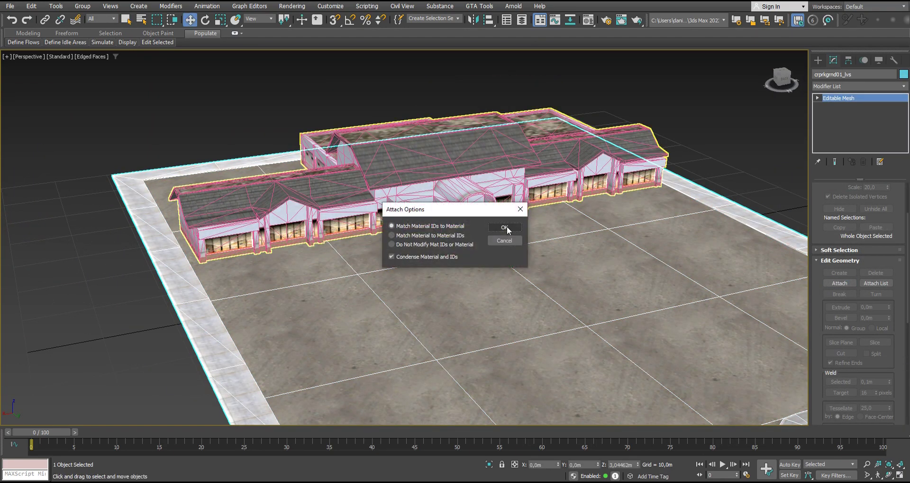